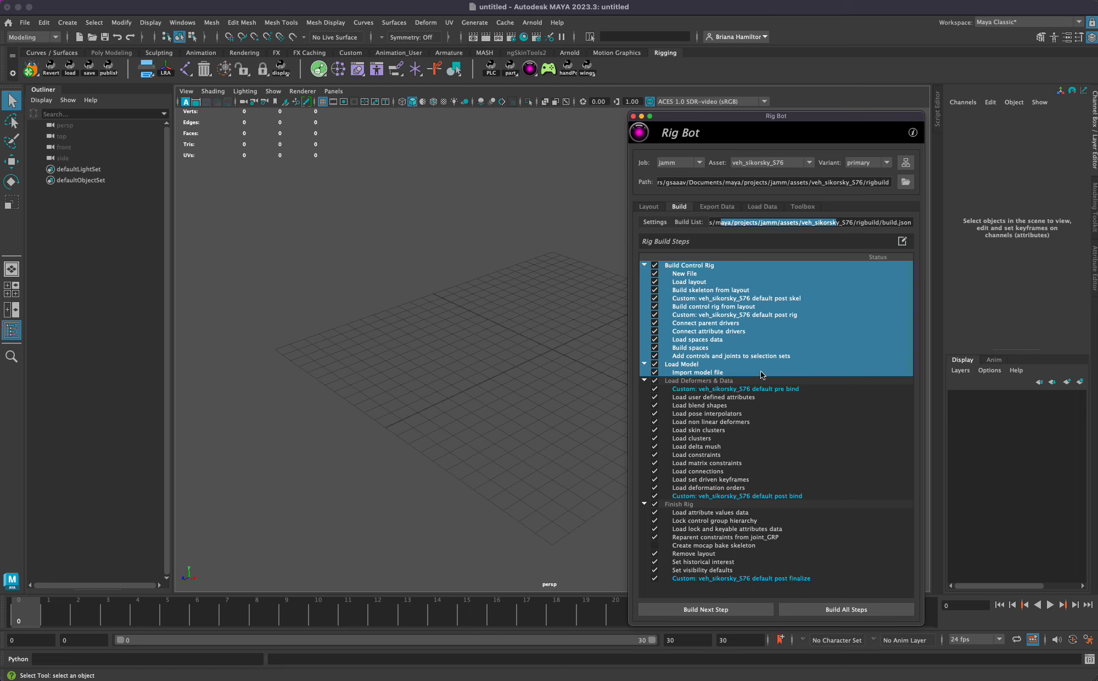
Look over the complete list of rig build steps, from Build Control Rig through Finish Rig
left_click(780, 382)
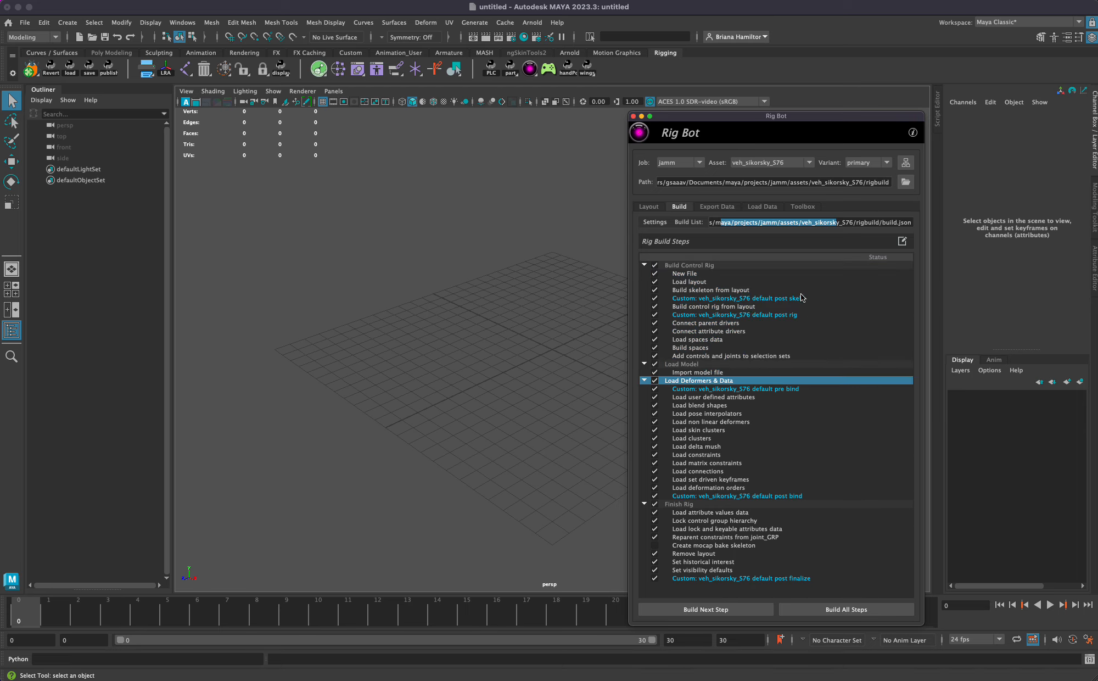
left_click_drag(809, 265, 809, 594)
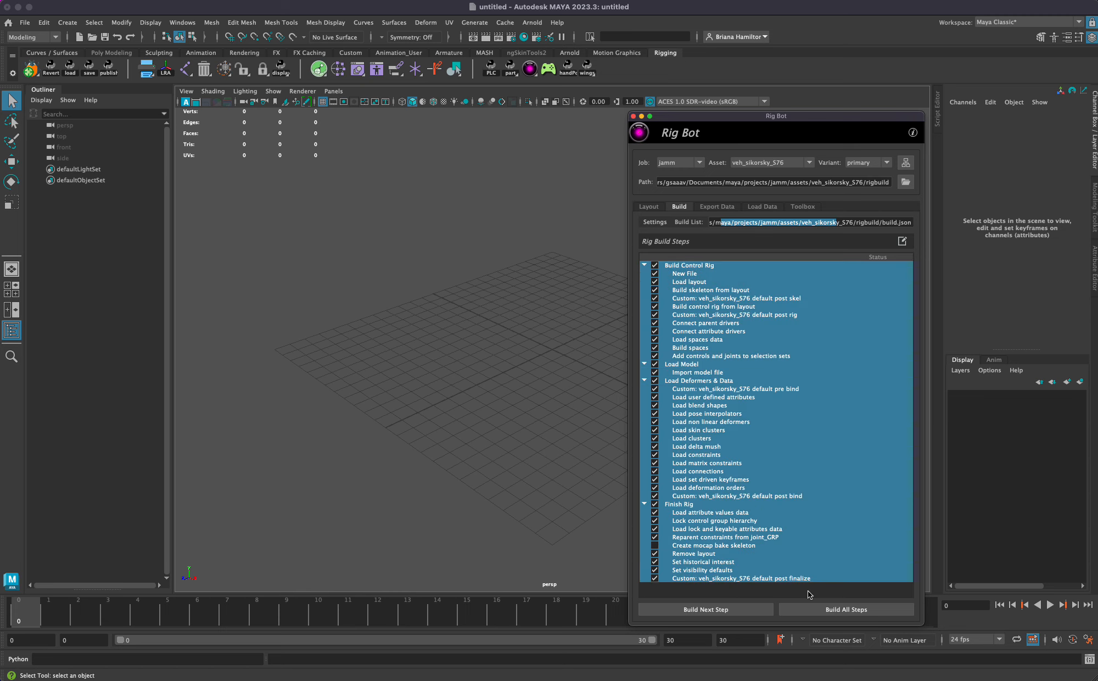
left_click(810, 580)
left_click(791, 530)
left_click(787, 514)
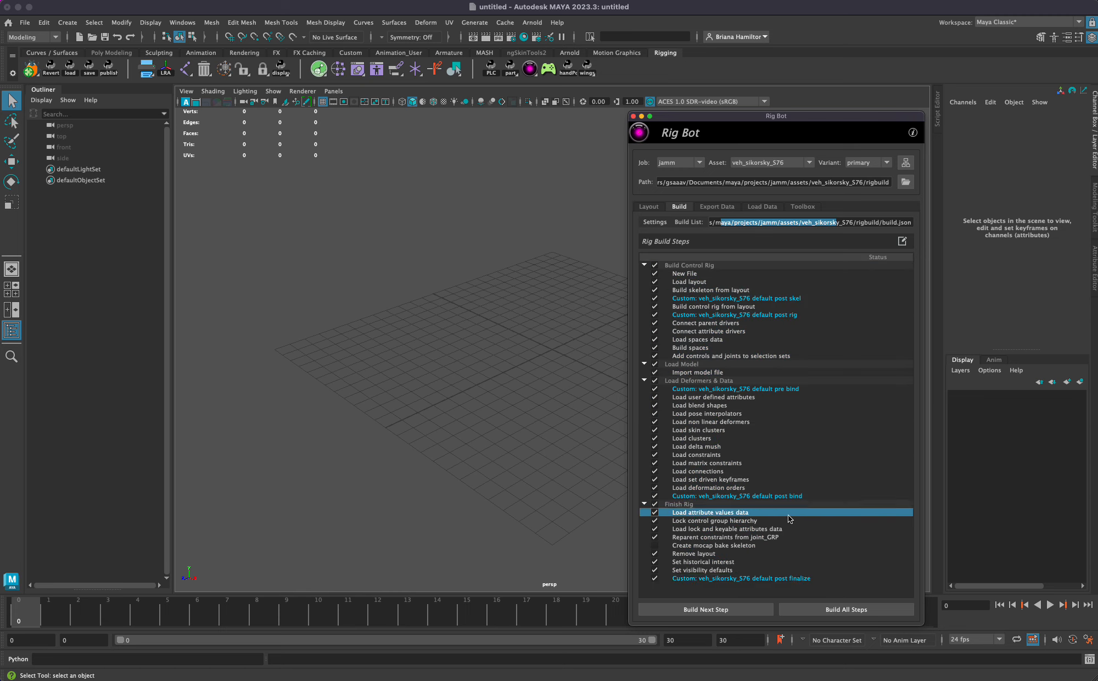
left_click(788, 504)
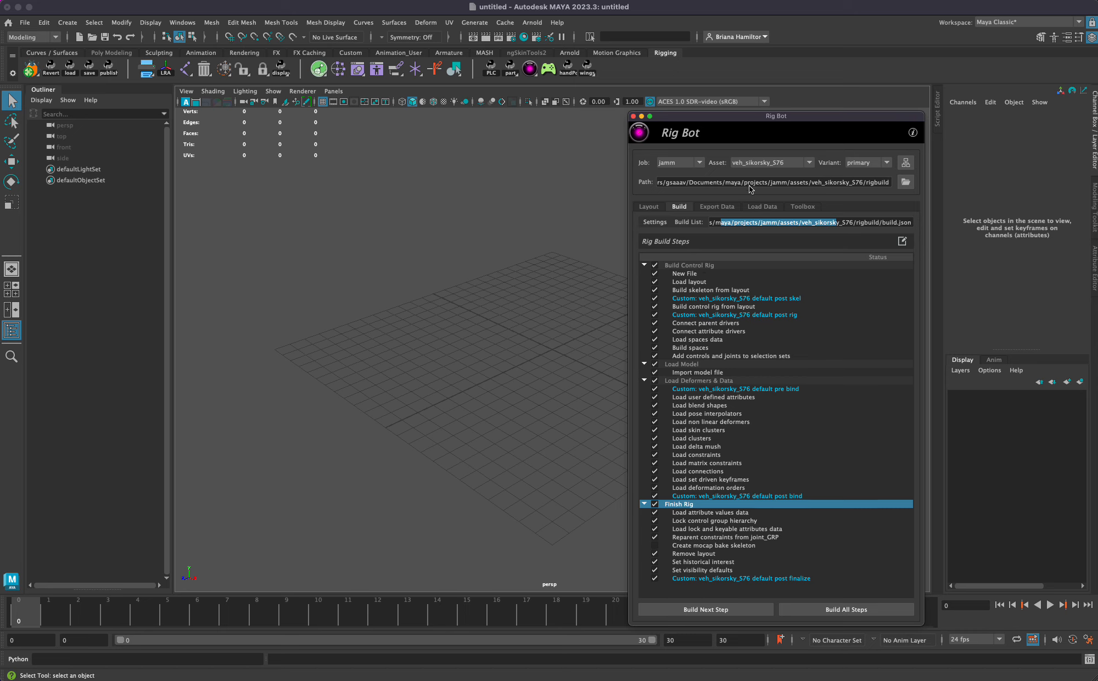
left_click_drag(725, 268, 819, 581)
left_click(818, 573)
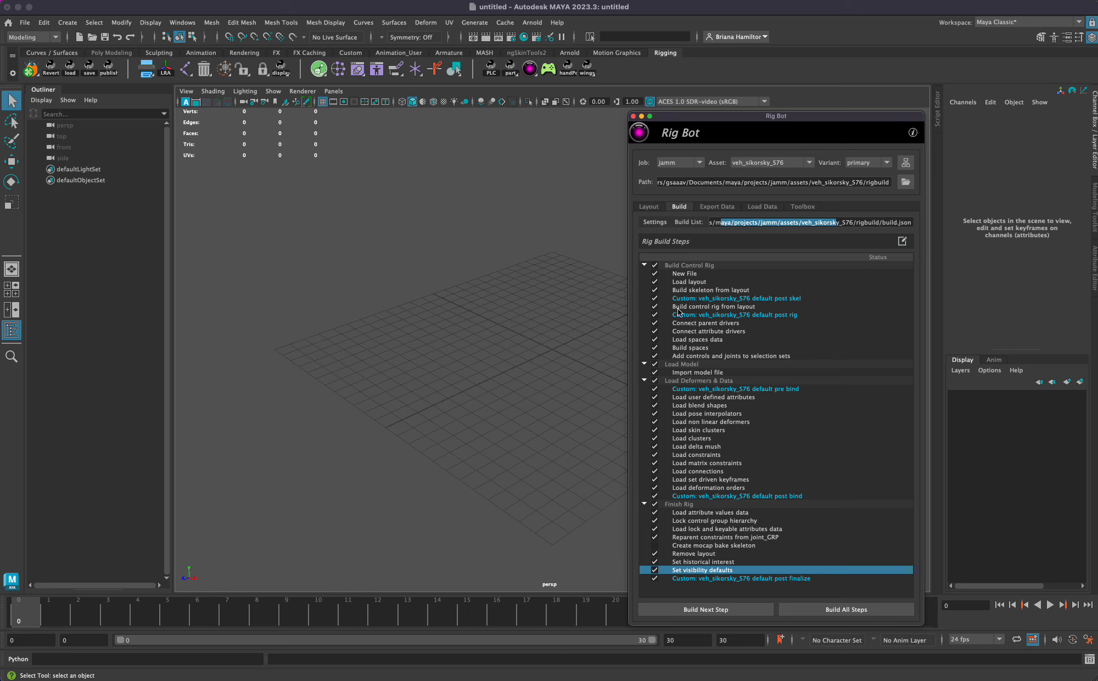
Examine the New File and Load layout steps and the custom veh_sikorsky_576 steps, from post skel to post finalize
left_click(699, 275)
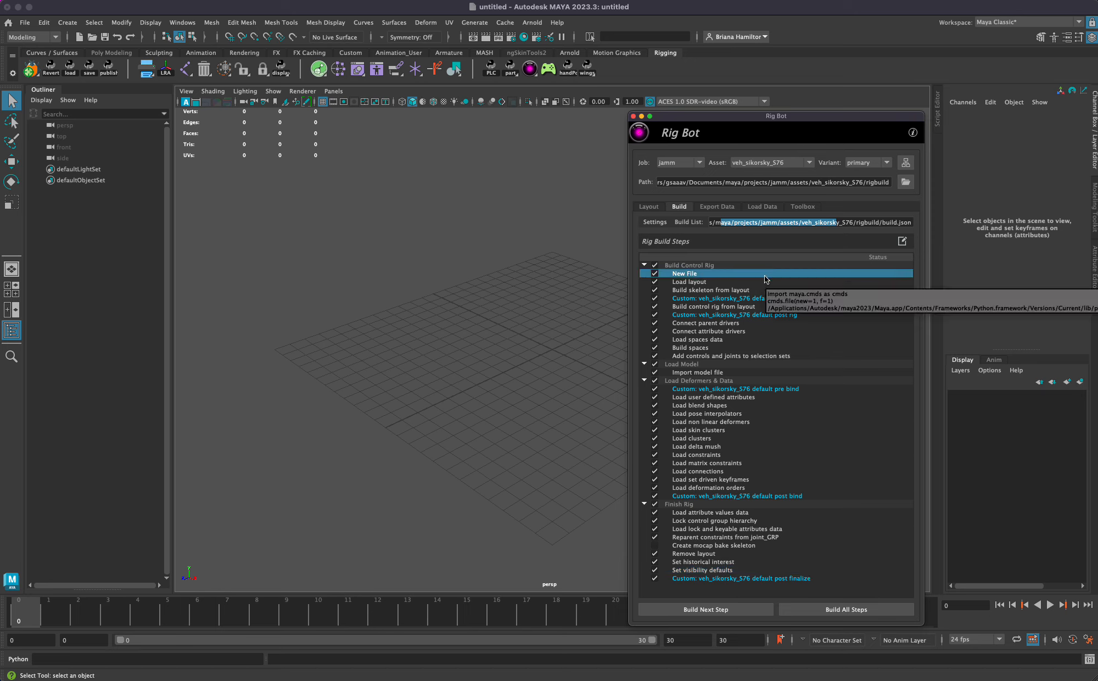
key("Down")
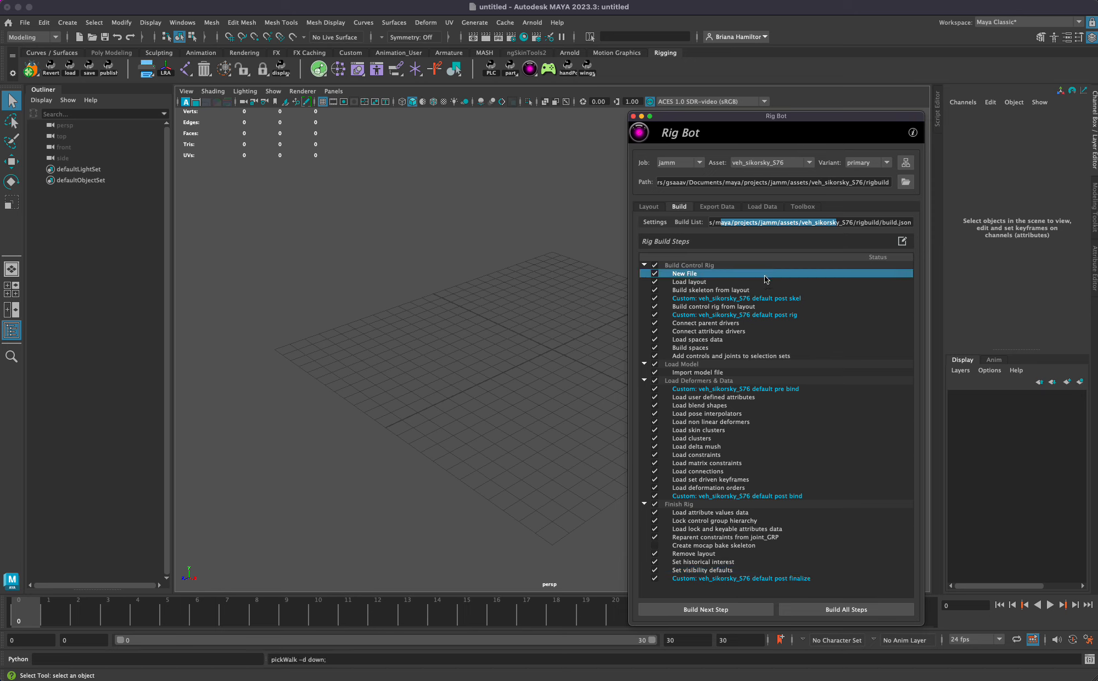
left_click(722, 282)
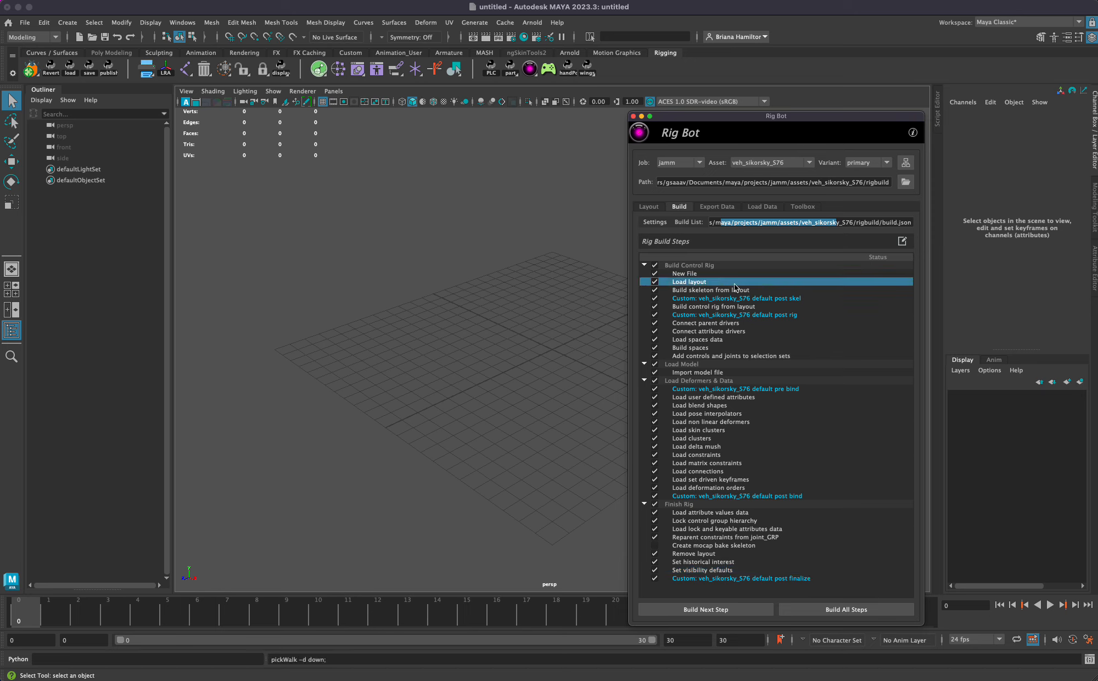
left_click(710, 299)
left_click(736, 314)
left_click(783, 301)
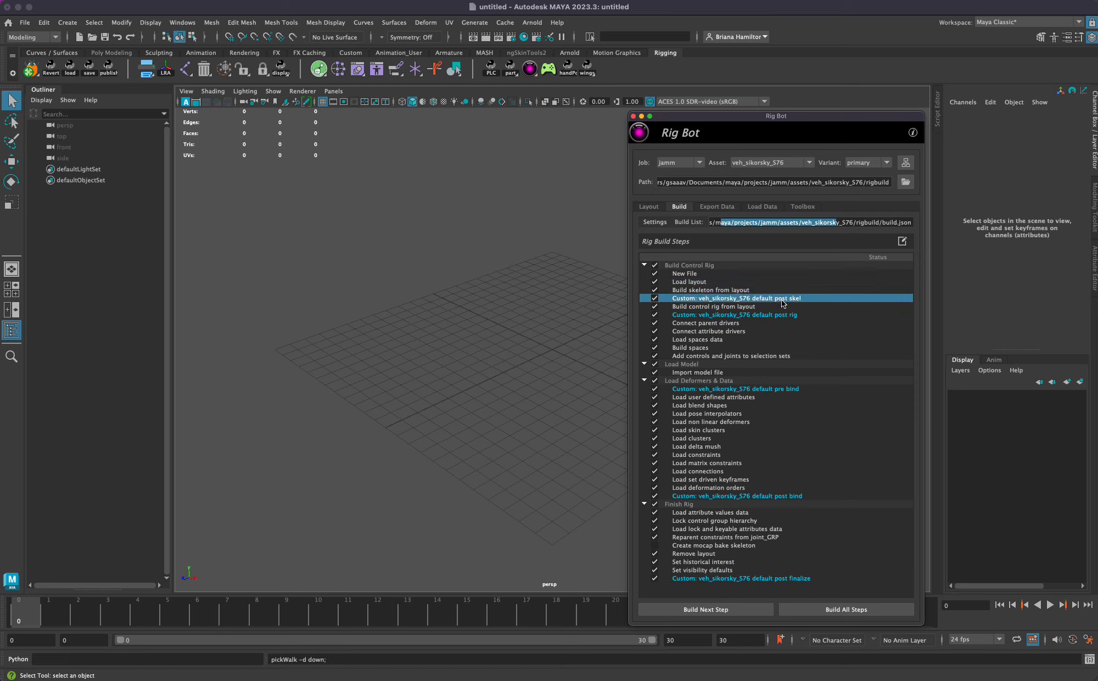
left_click(788, 318)
left_click(777, 391)
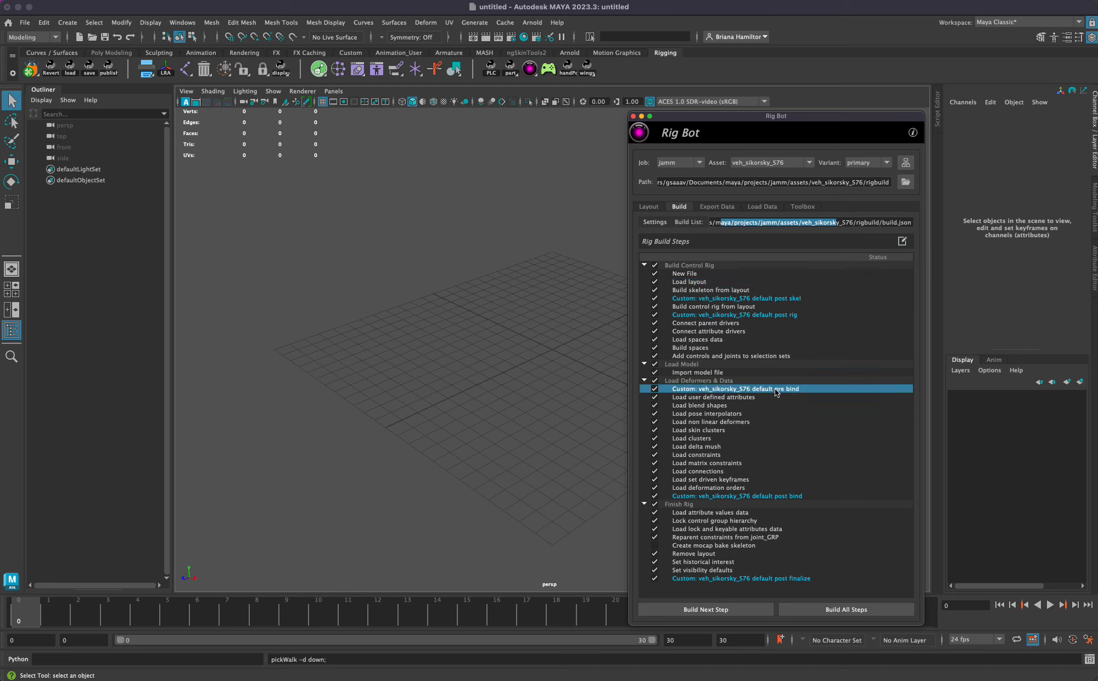
left_click(781, 496)
left_click(795, 579)
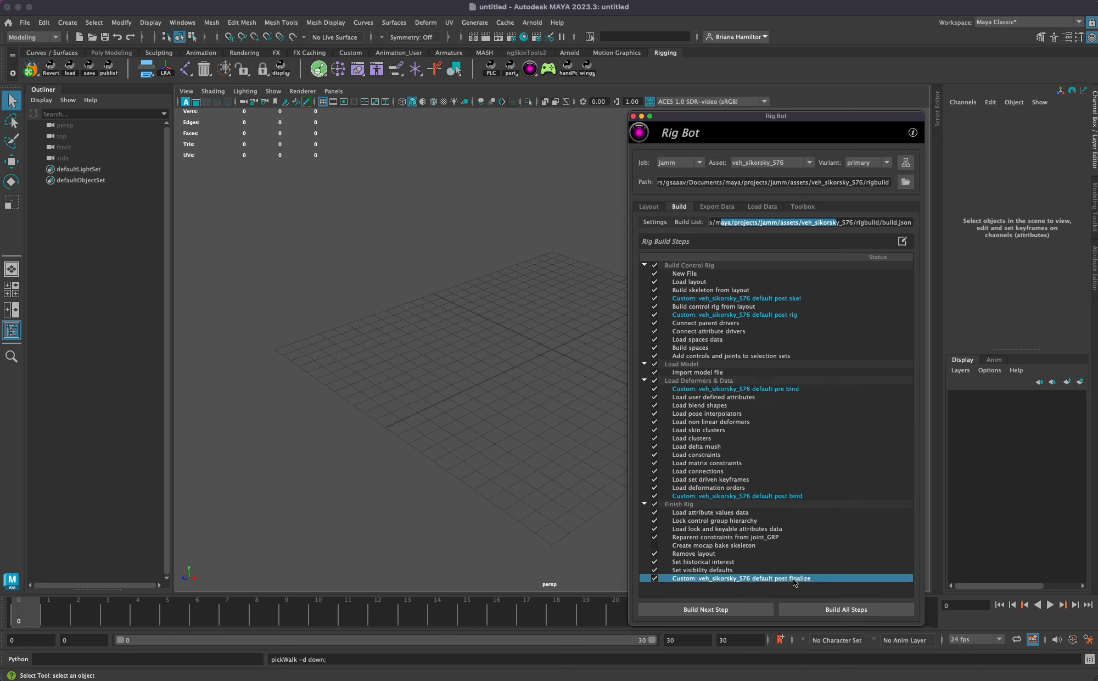
left_click(771, 498)
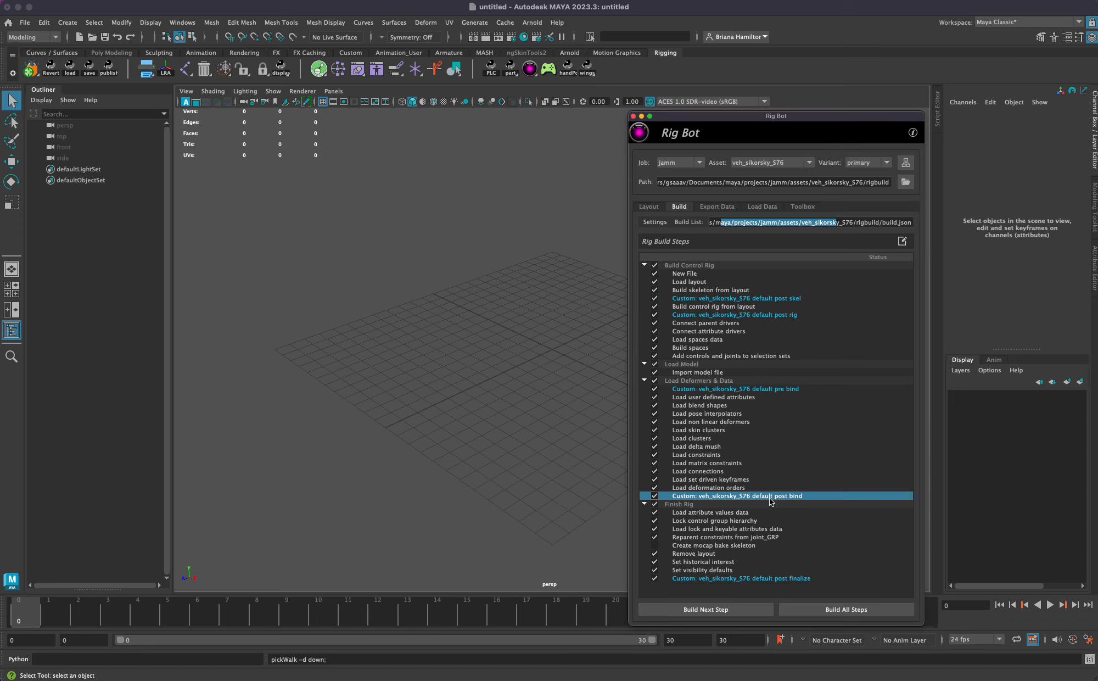
Review the control rig build order, from Build skeleton from layout through Add controls and joints to selection sets, and Import model file
left_click(760, 299)
left_click(714, 291)
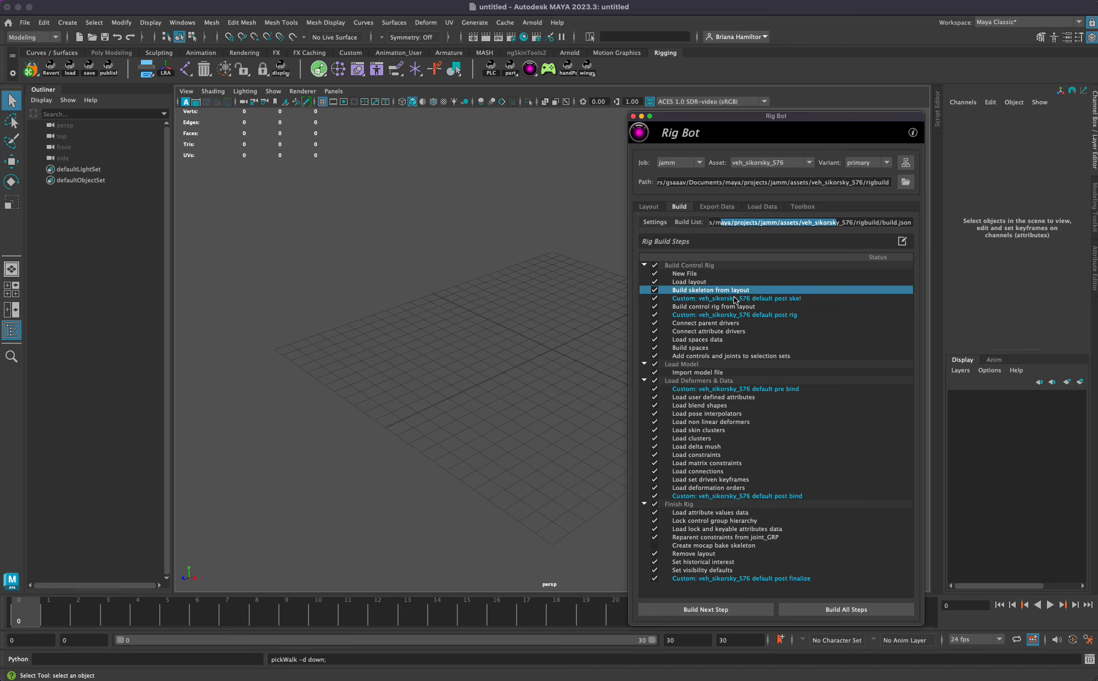
left_click(733, 300)
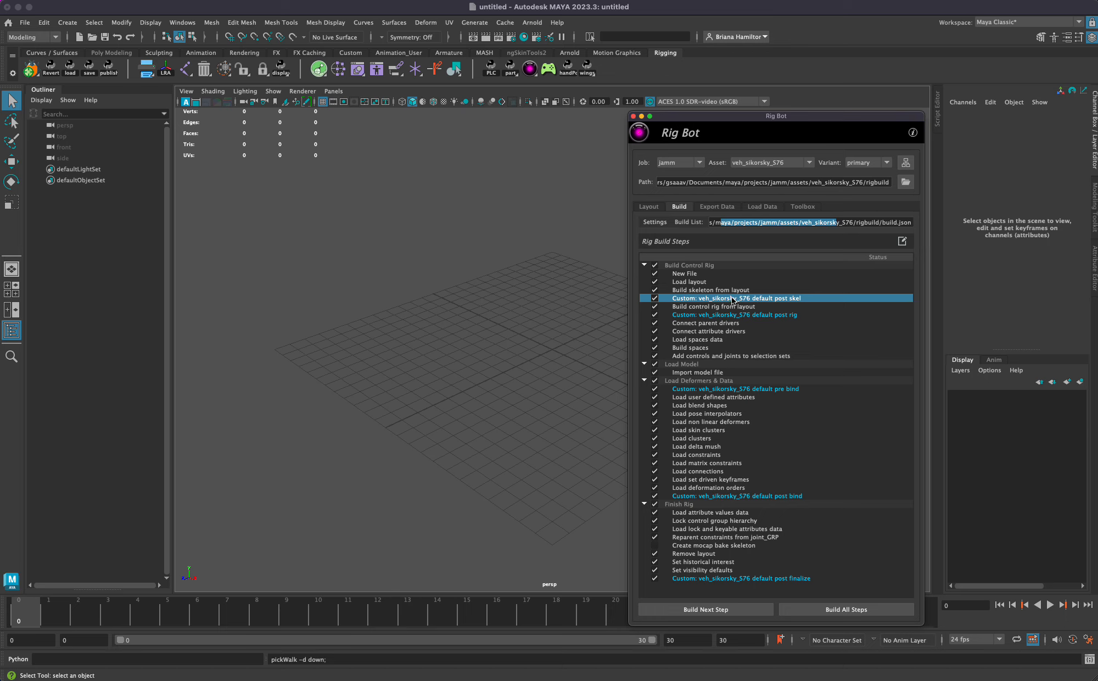
left_click(735, 307)
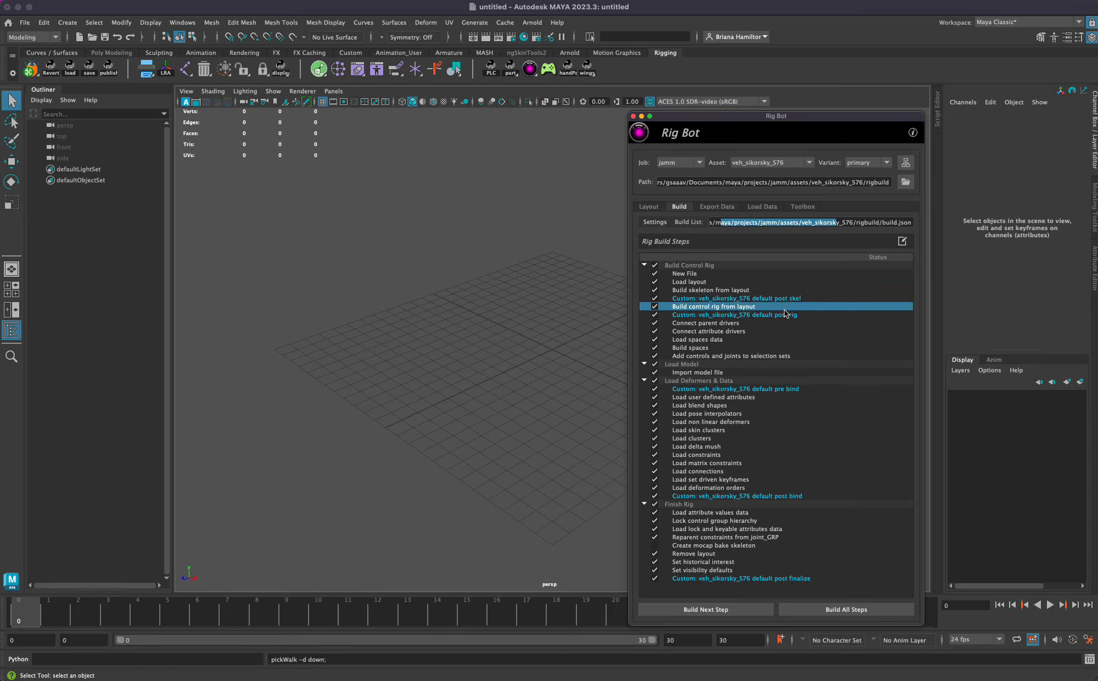
left_click(685, 315)
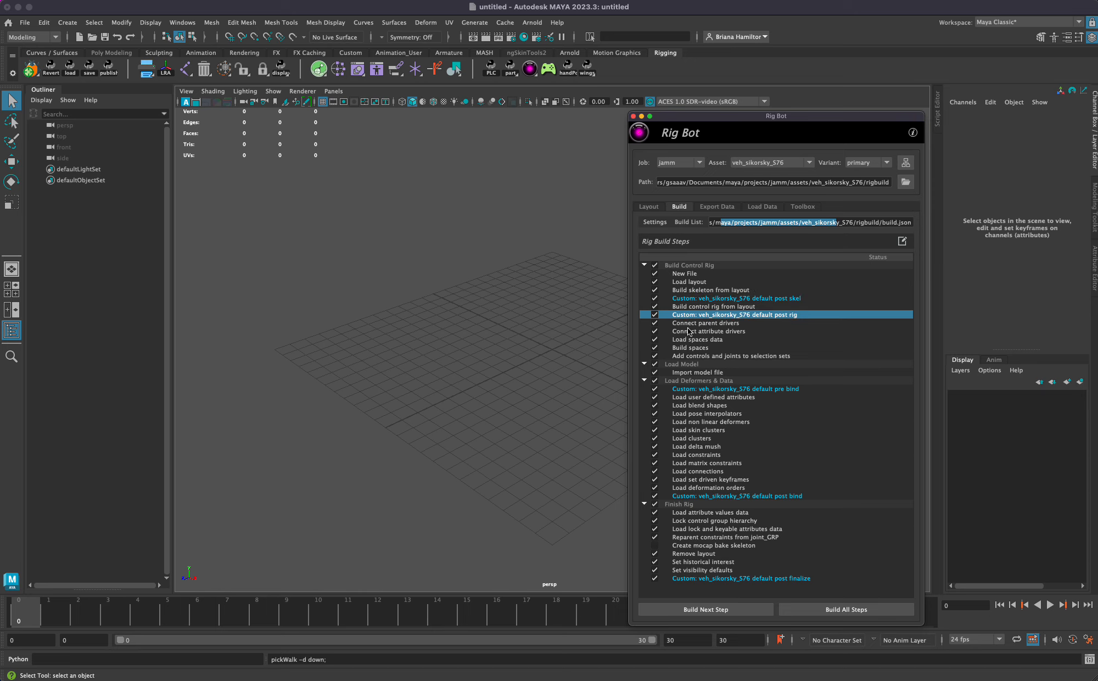
left_click(691, 324)
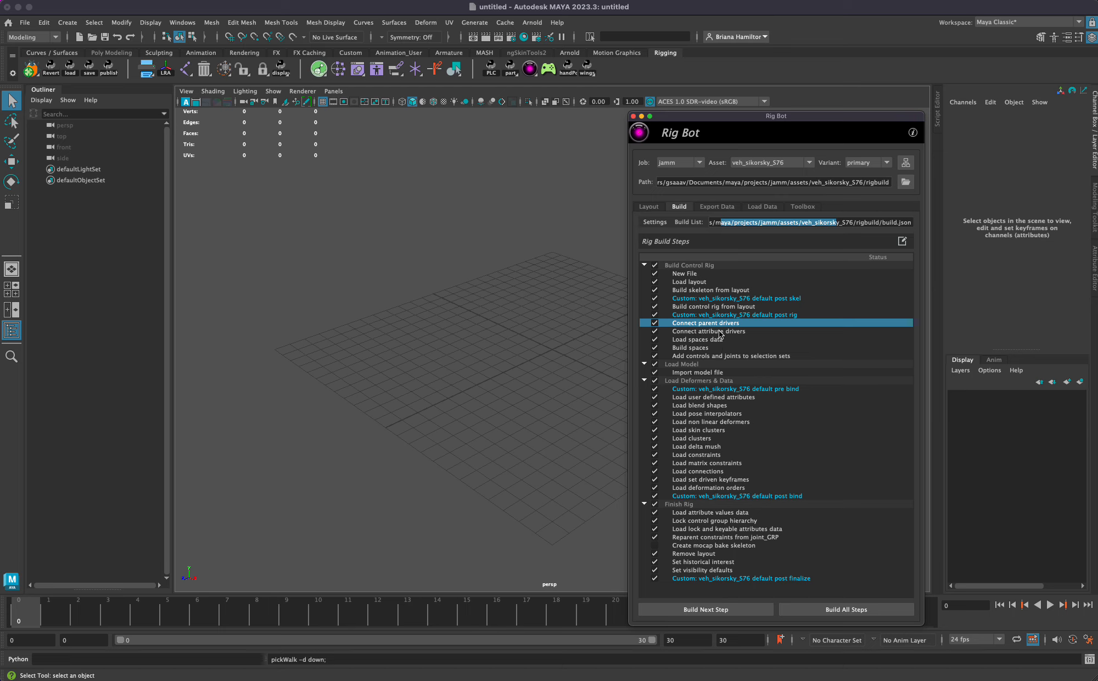
left_click(720, 331)
left_click(705, 340)
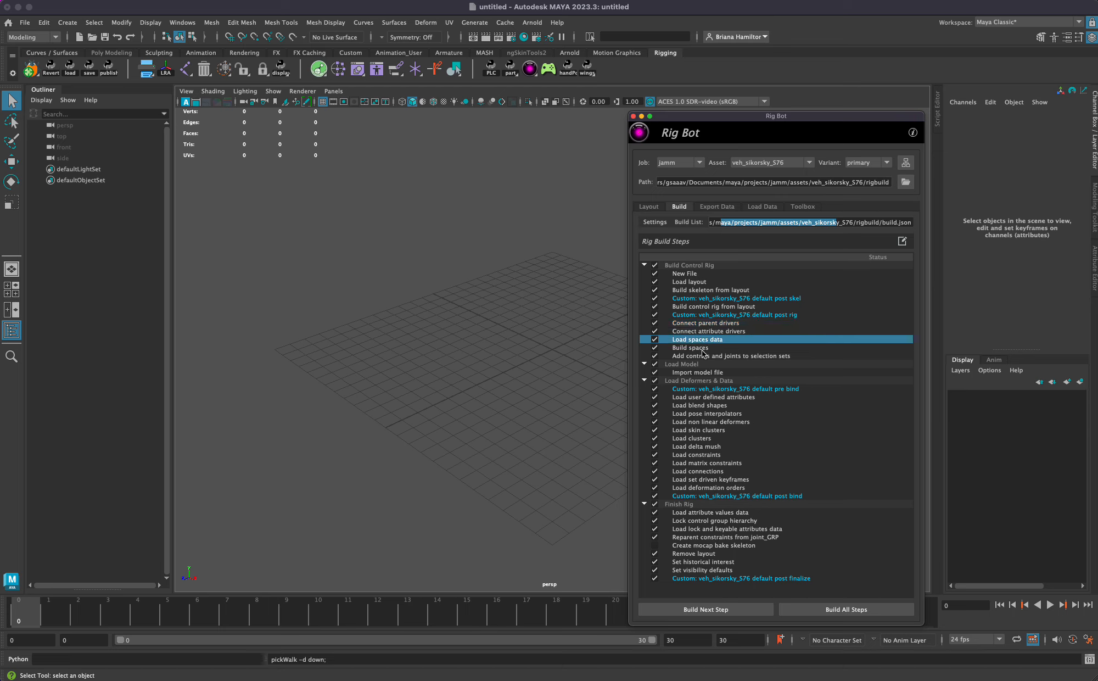
left_click(704, 349)
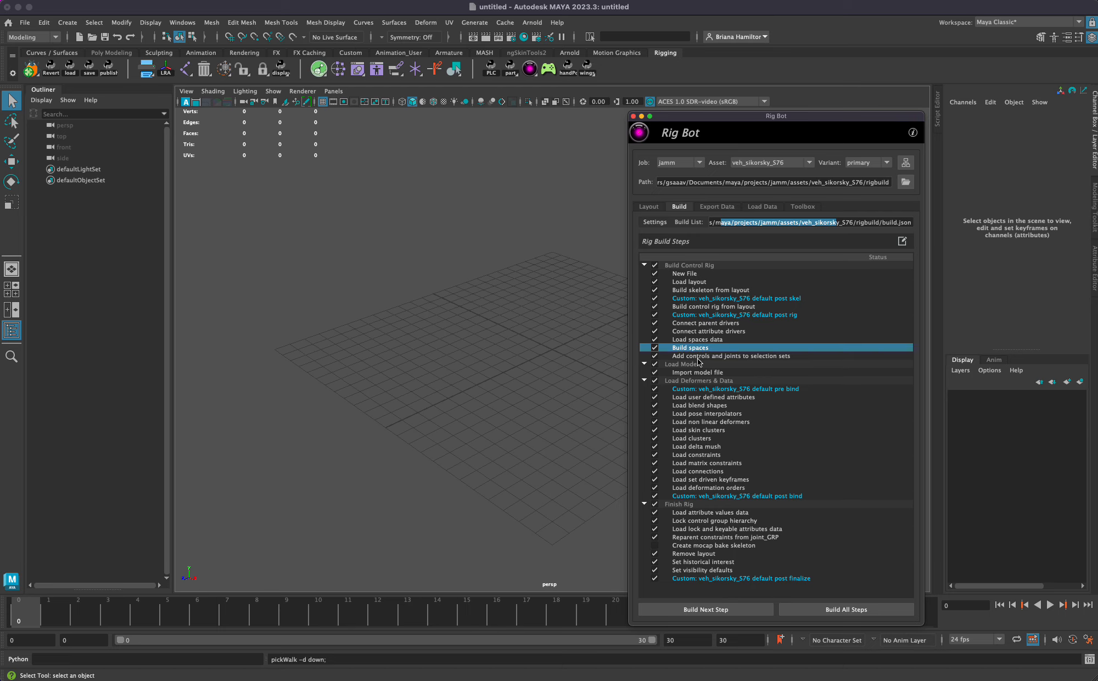
left_click(701, 357)
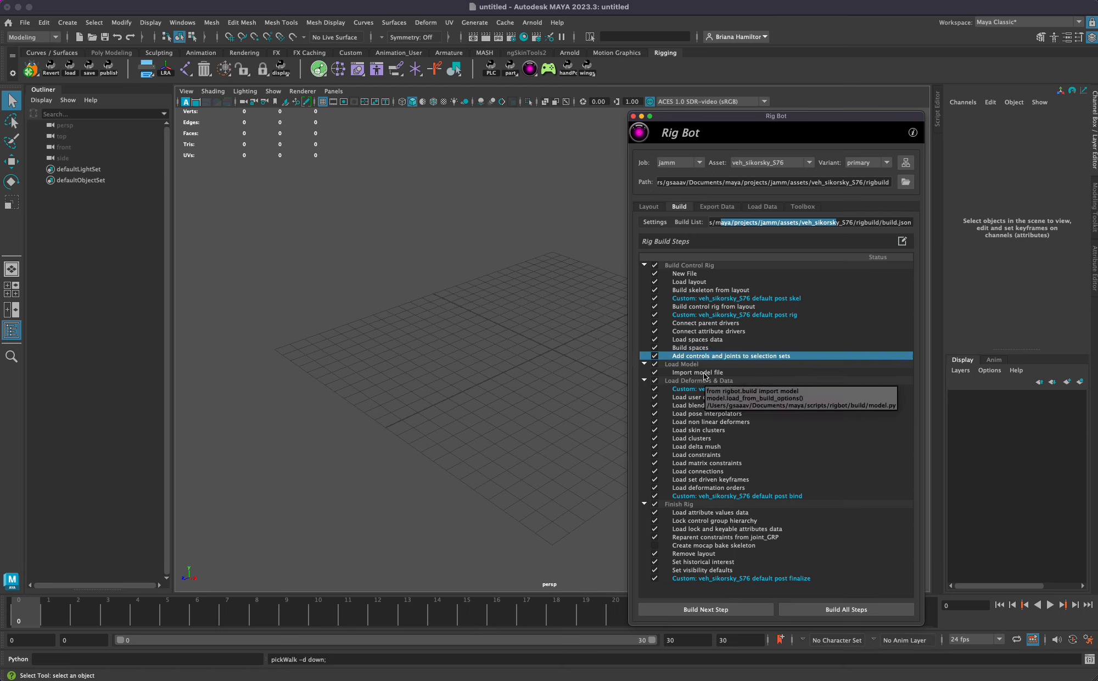
left_click(705, 373)
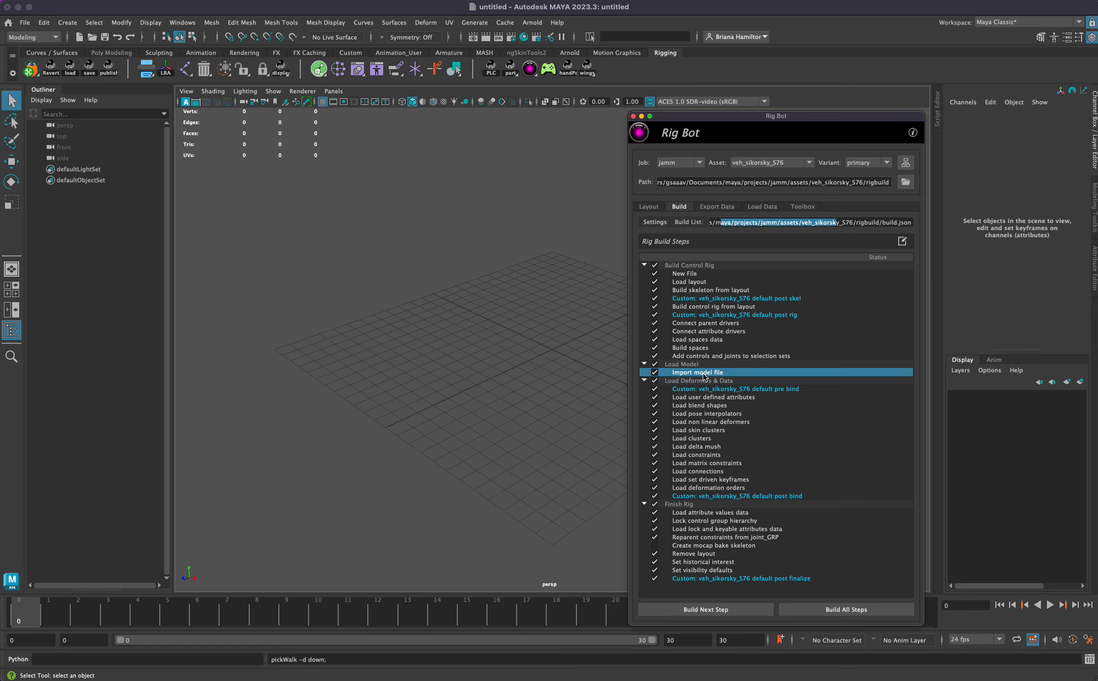
Examine the Load Deformers & Data steps, from the custom pre bind to the custom post bind step
left_click_drag(704, 389, 746, 496)
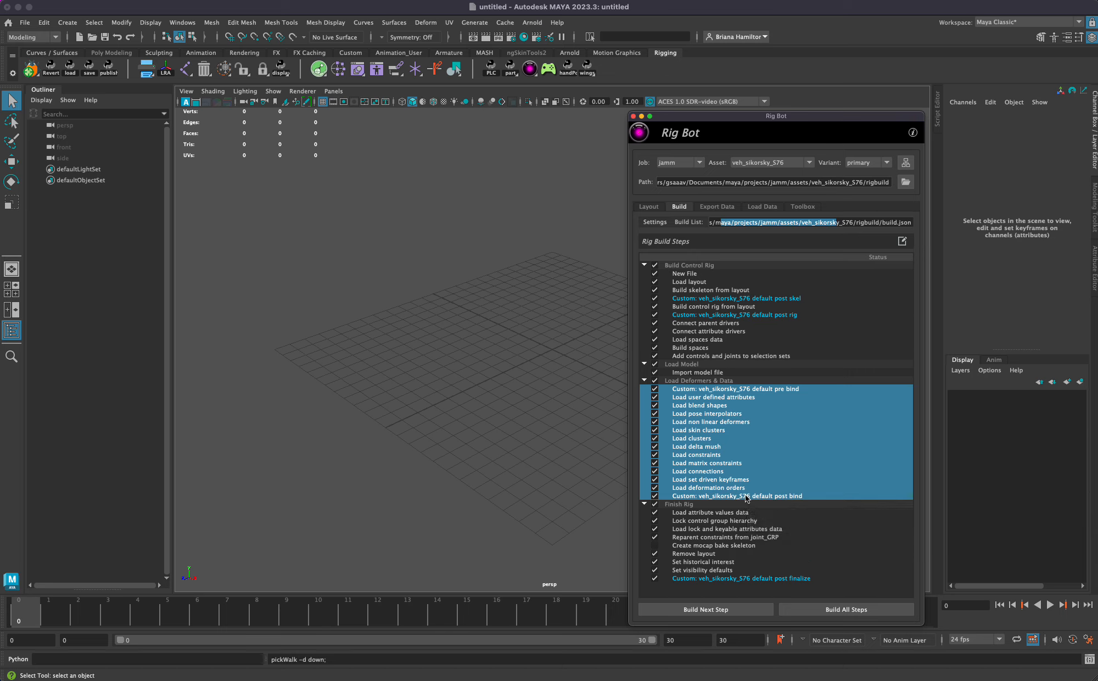
left_click(747, 497)
left_click(746, 488)
left_click(737, 497)
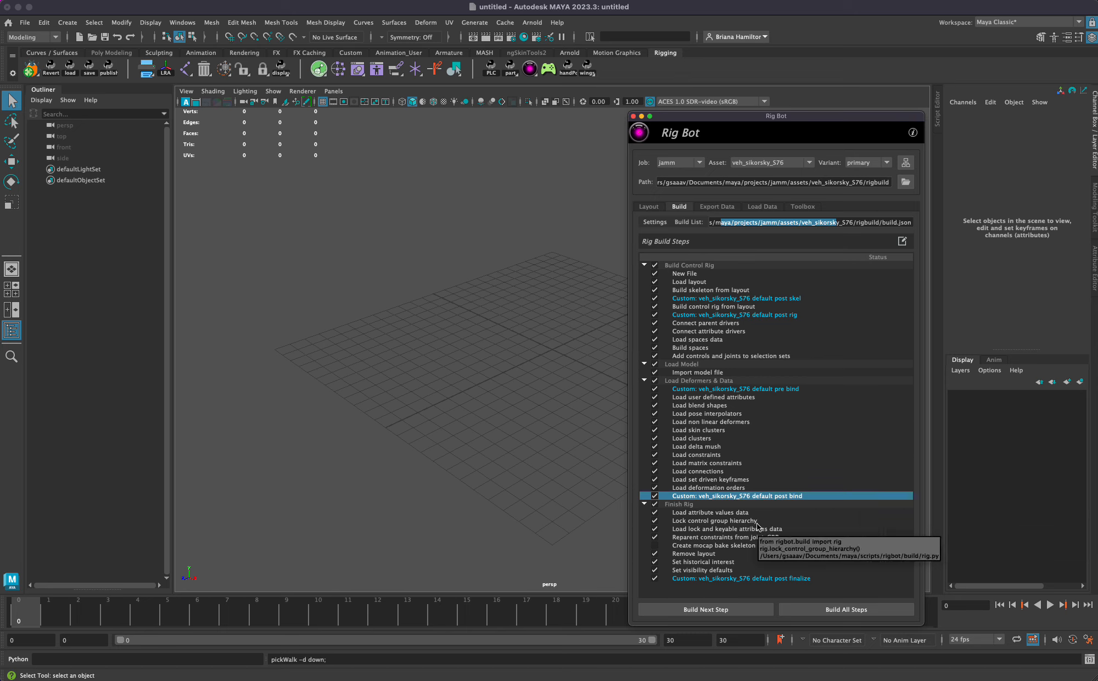
Examine the Finish Rig steps one by one, from Load attribute values data to Set visibility defaults, including Create mocap bake skeleton
left_click_drag(763, 512, 766, 571)
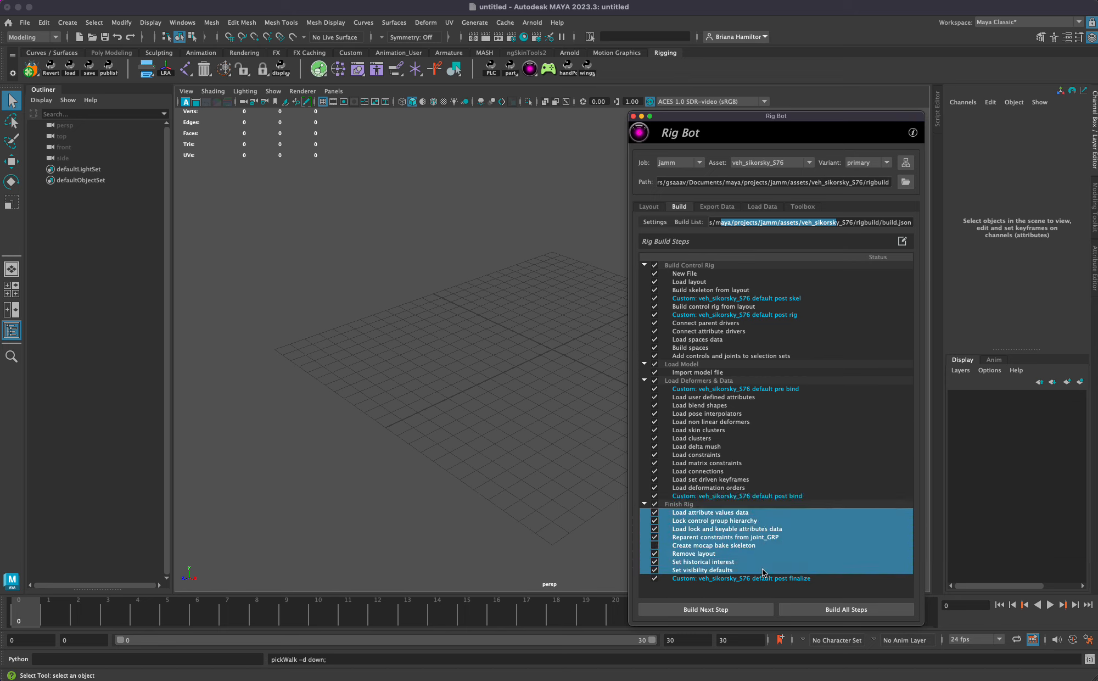
left_click(775, 513)
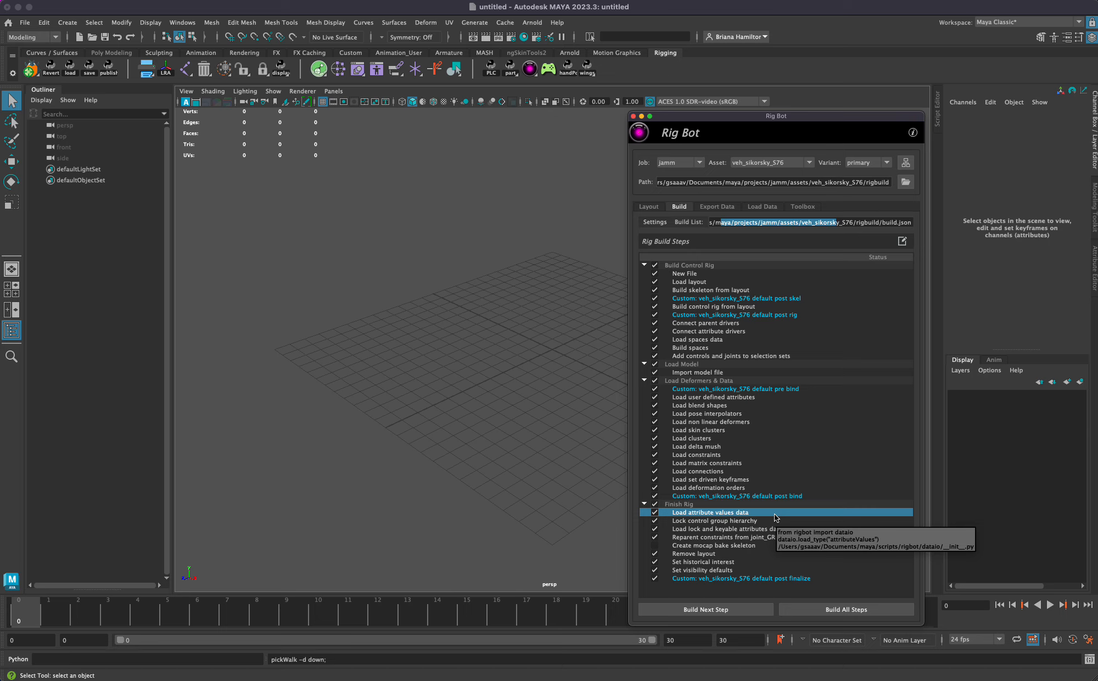
left_click(753, 521)
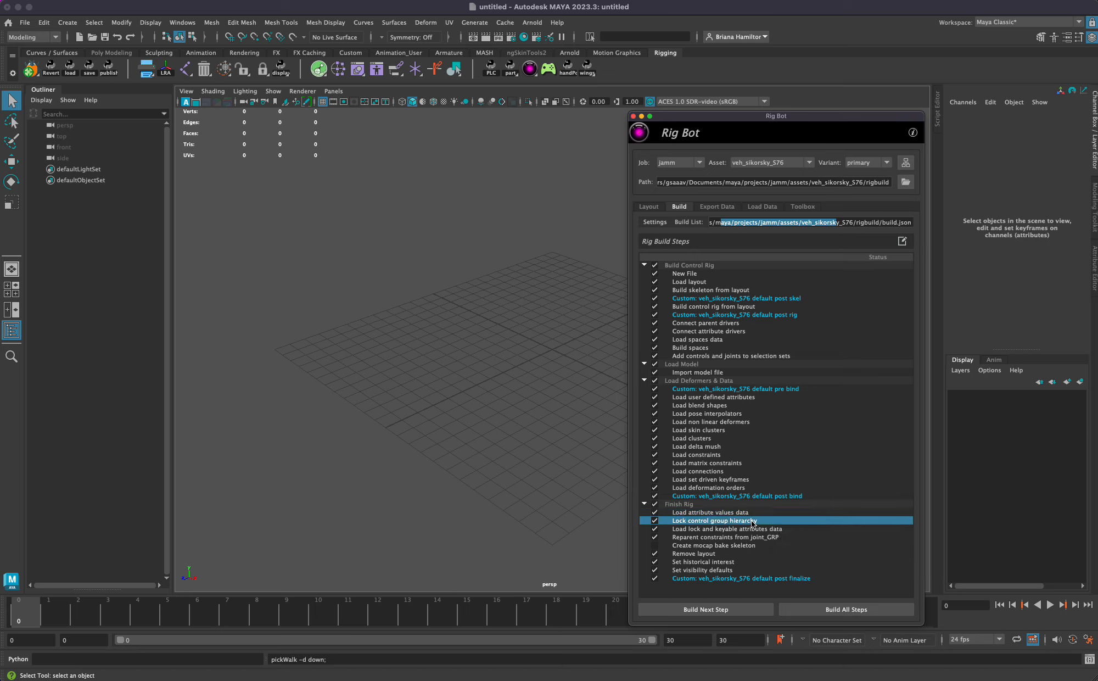
left_click(687, 530)
left_click(723, 537)
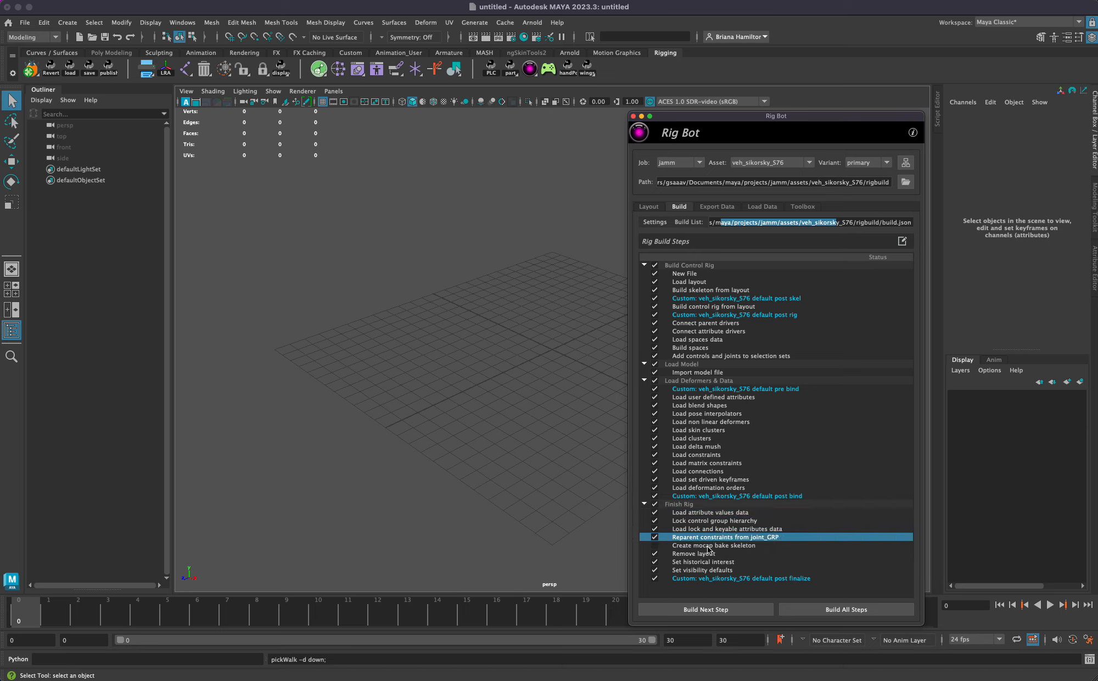
left_click(696, 547)
left_click(714, 539)
mouse_move(747, 541)
left_click(731, 553)
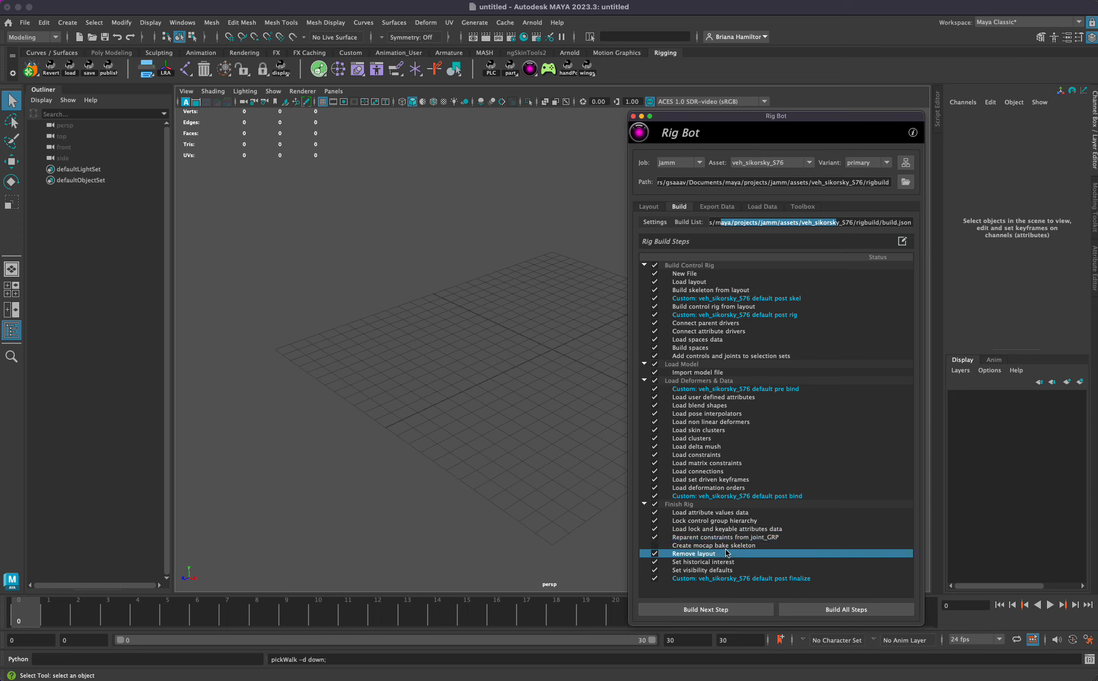
left_click(753, 546)
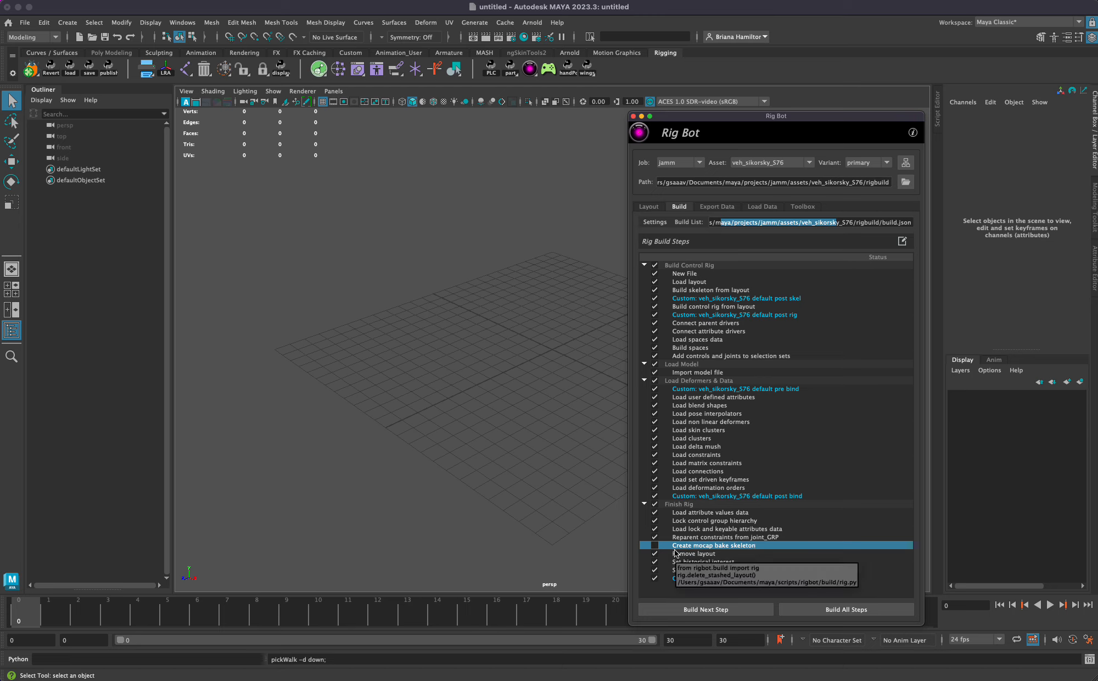
left_click(728, 539)
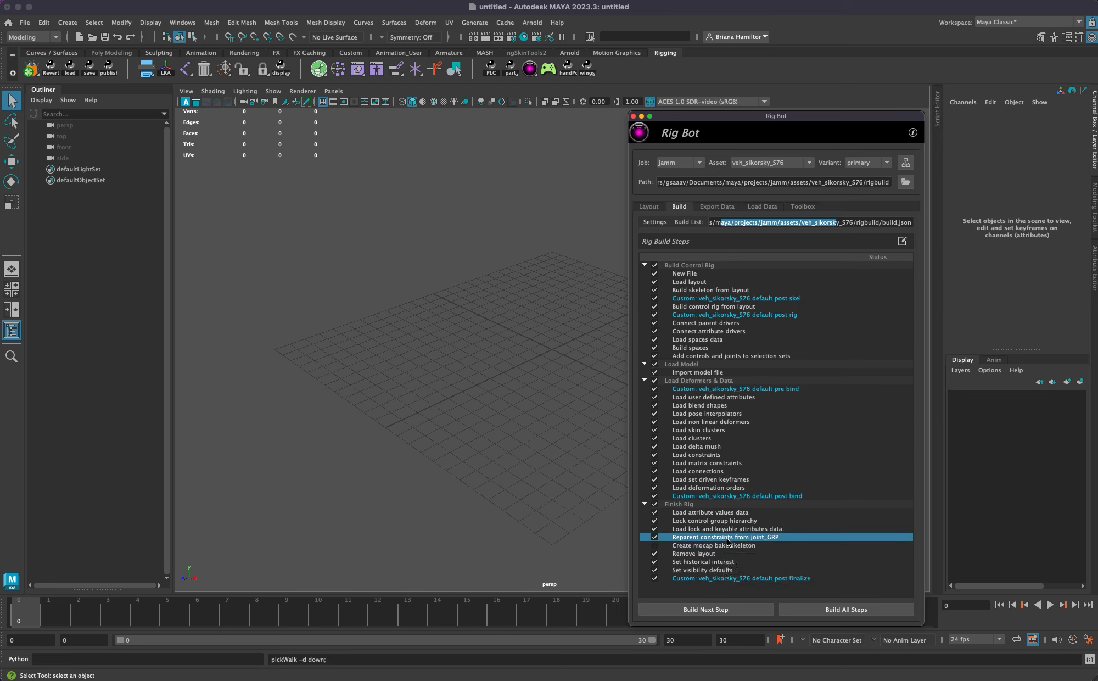
left_click(725, 546)
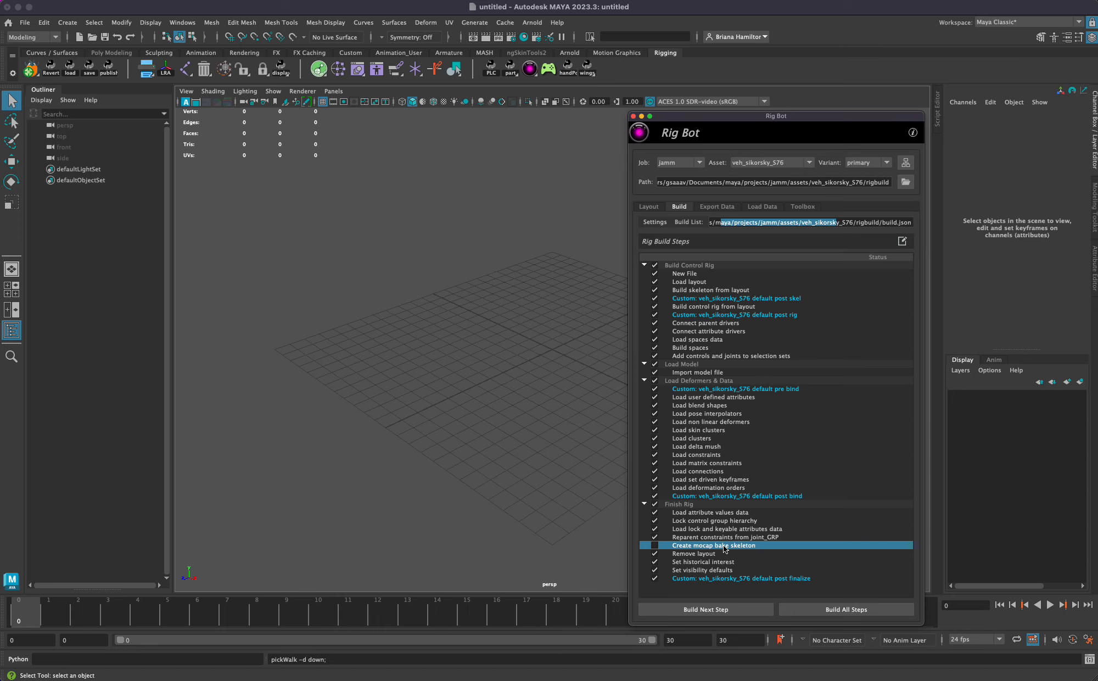
left_click(716, 554)
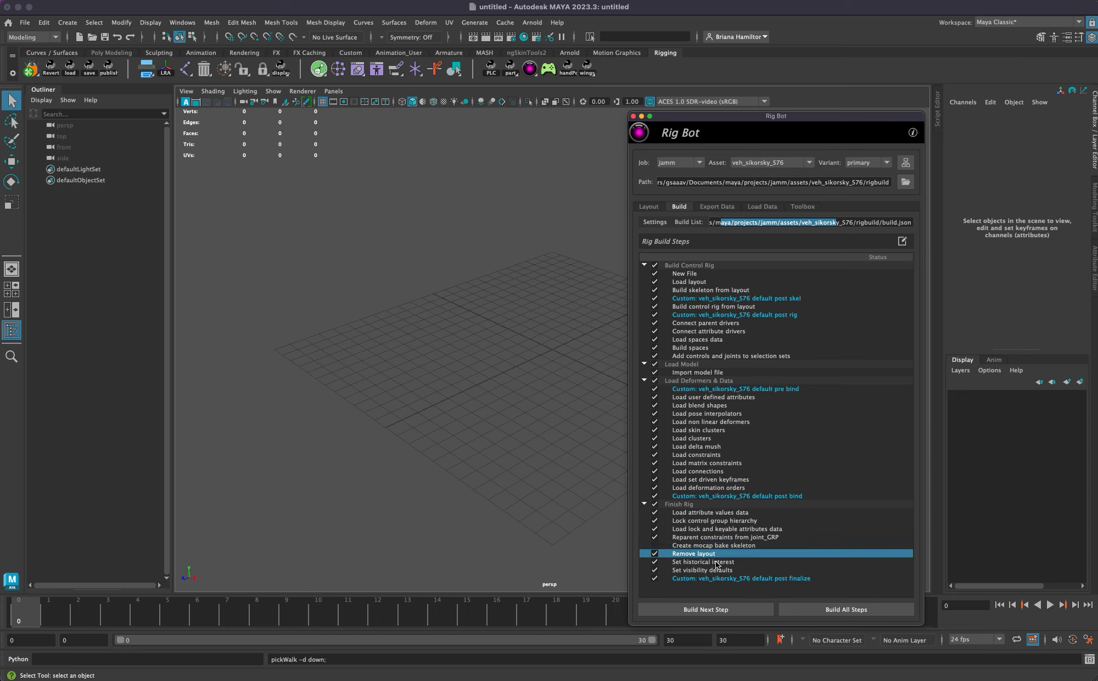
left_click(723, 562)
left_click(733, 571)
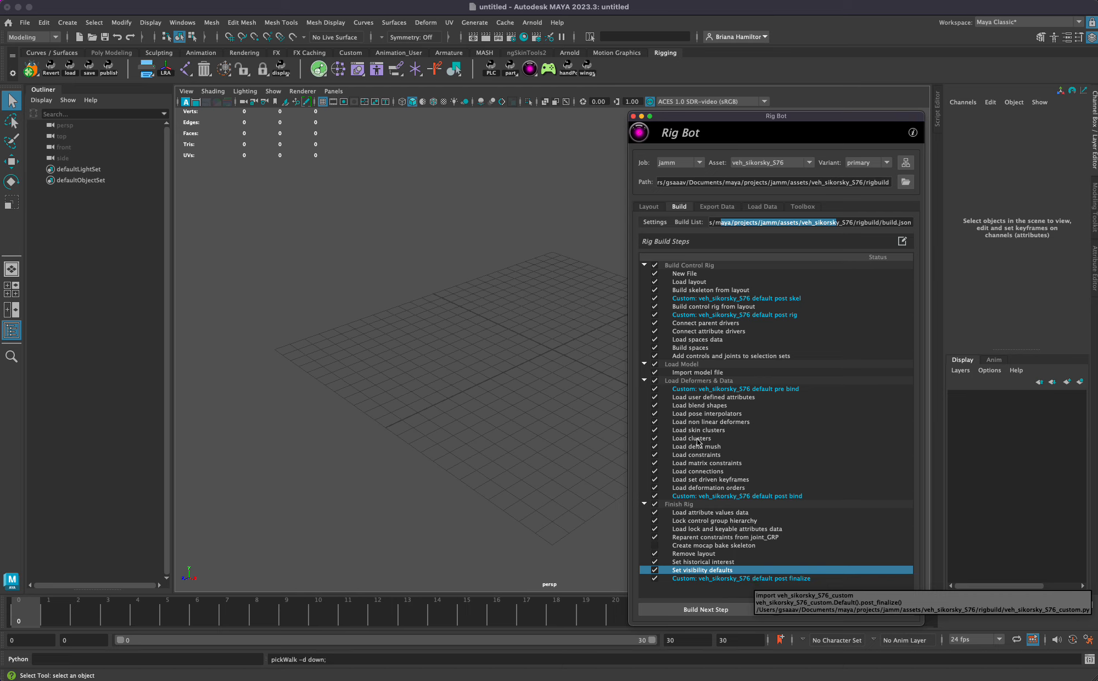
Switch the rig build steps list to edit mode and select the custom veh_sikorsky_576 default post rig step
left_click(737, 276)
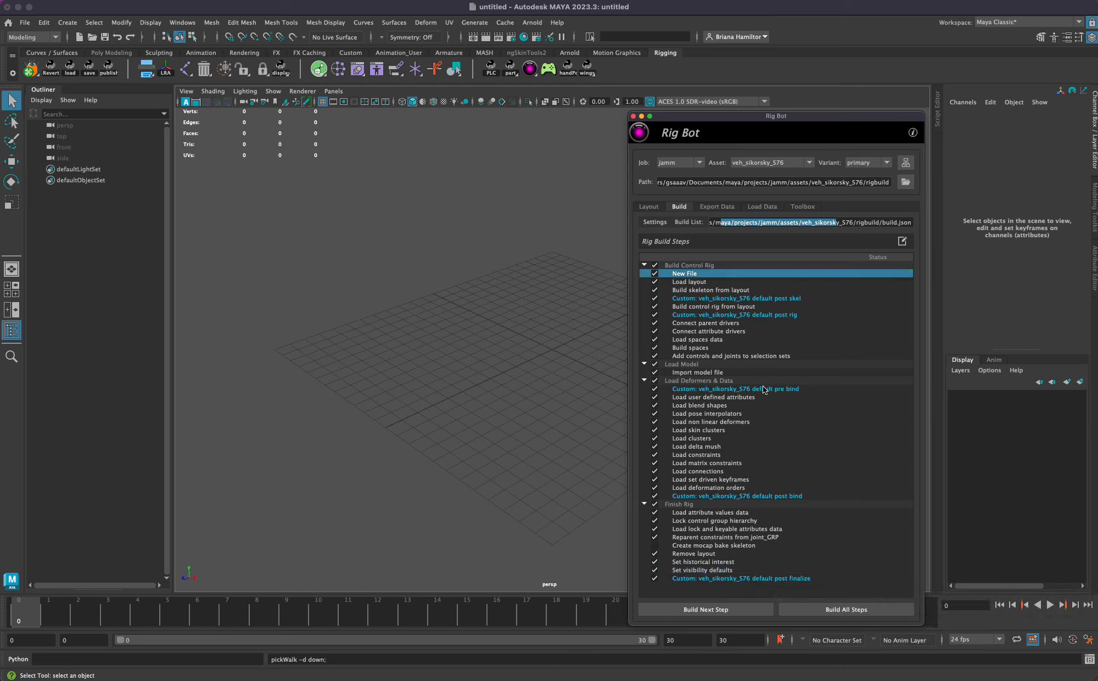
left_click(902, 241)
left_click(747, 315)
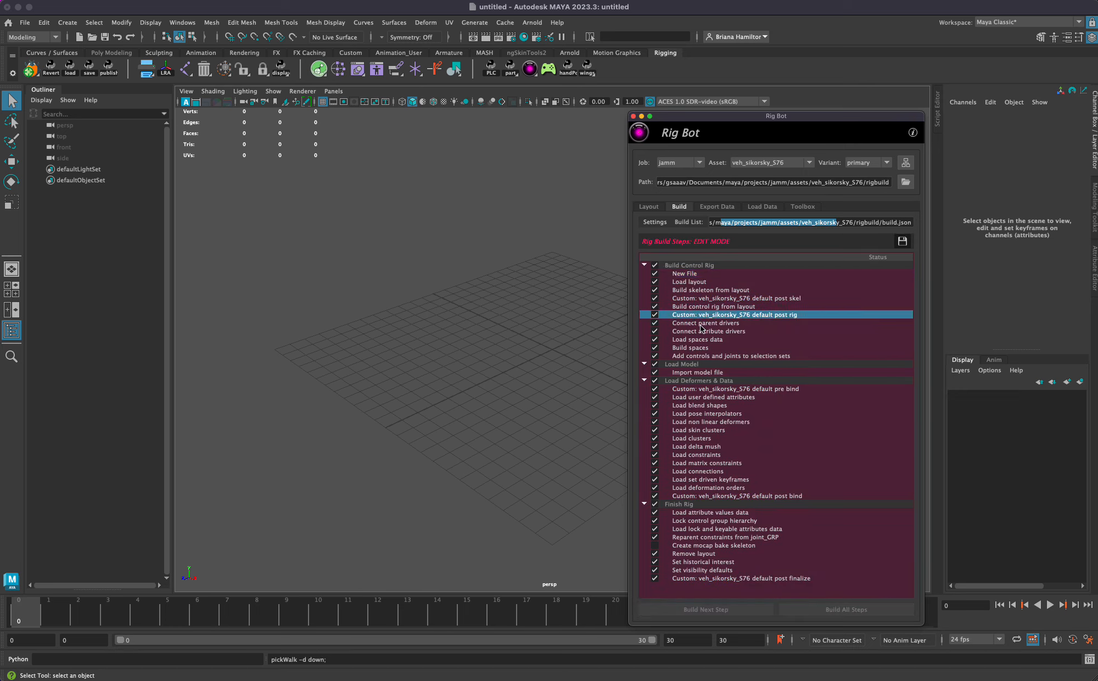
Reorder the deformer steps, putting Load clusters before Load skin clusters and Load blend shapes directly above Load delta mush
mouse_move(708, 316)
left_mouse_down()
mouse_move(716, 428)
mouse_move(714, 317)
left_mouse_up()
left_click(715, 431)
left_click_drag(697, 432, 724, 445)
left_click(702, 432)
left_click(704, 439)
left_click(710, 415)
left_click(713, 407)
left_click_drag(713, 407, 714, 442)
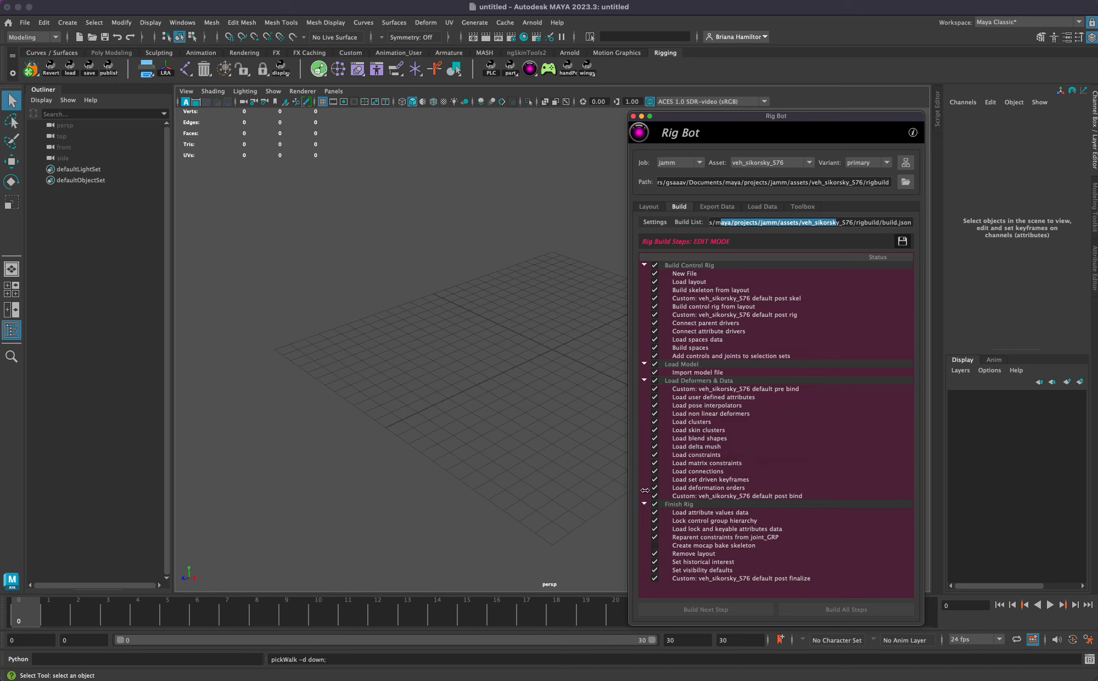
Remove the Load deformation orders and Load set driven keyframes steps from the build list
right_click(732, 477)
left_click(701, 454)
left_click(720, 488)
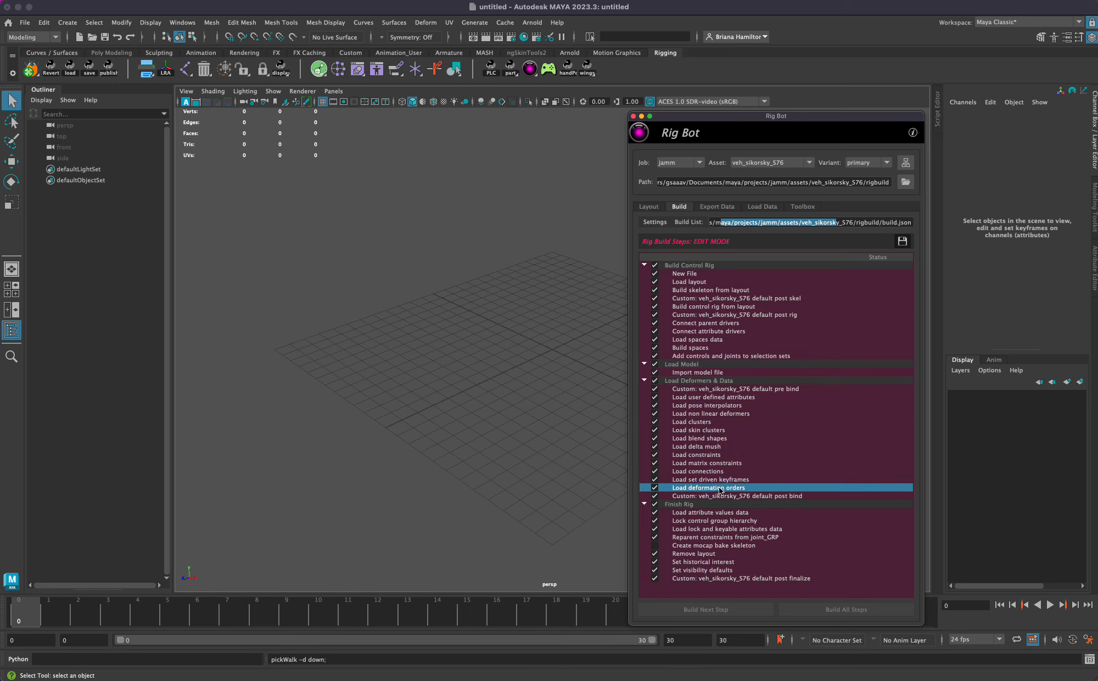
right_click(721, 489)
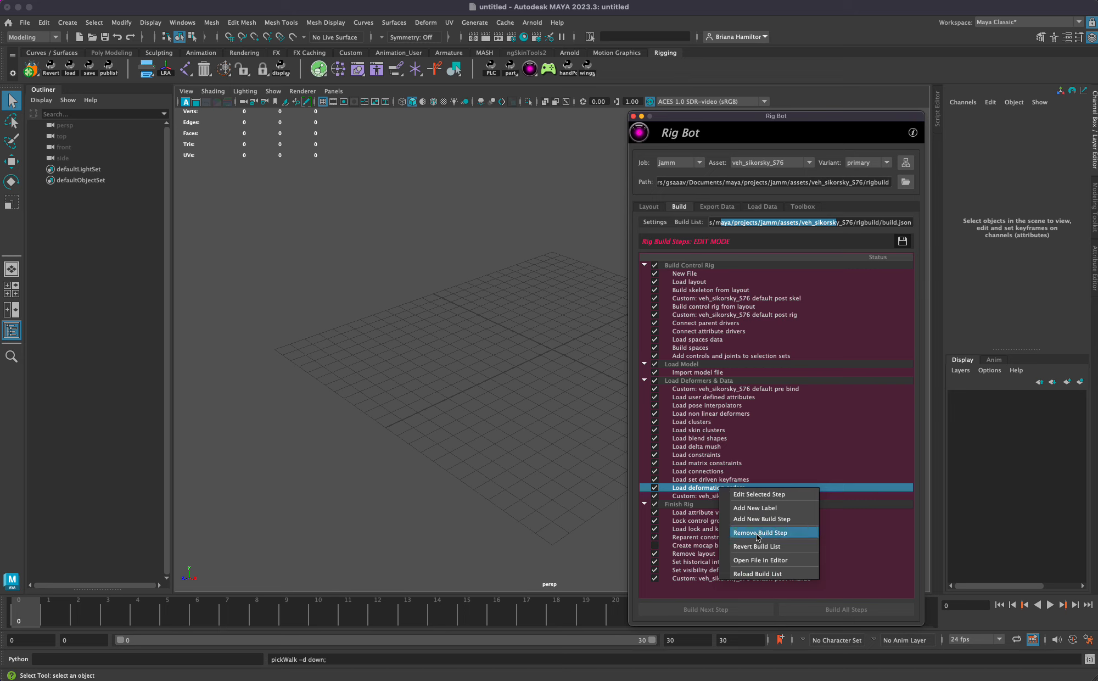
left_click(759, 533)
right_click(713, 480)
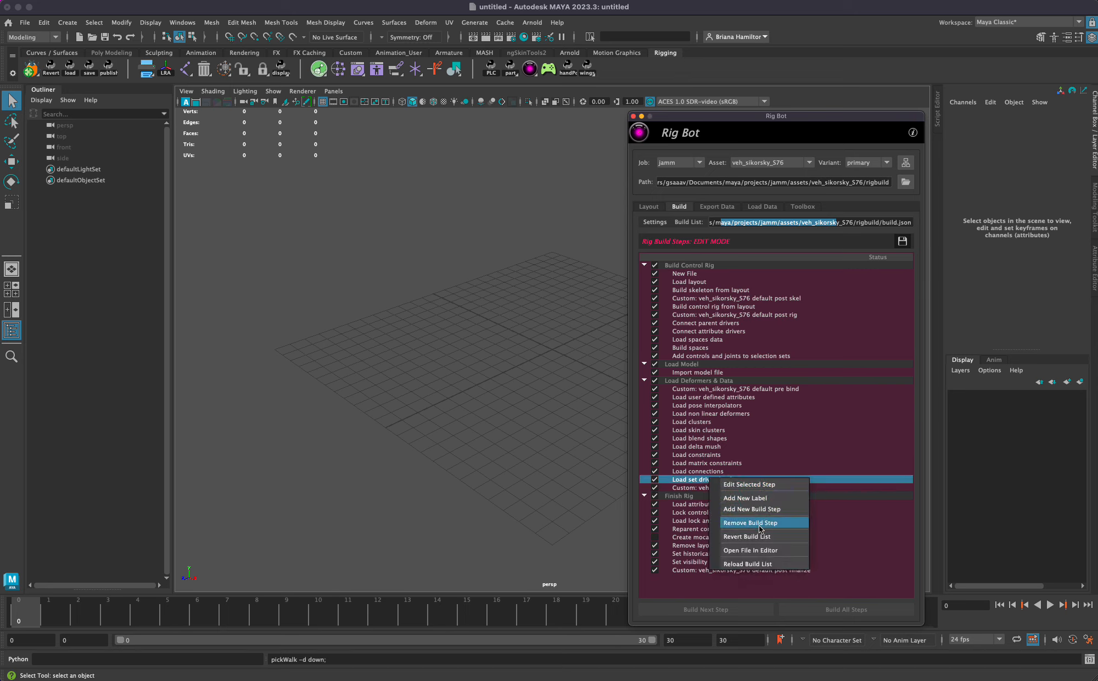
left_click(760, 523)
Add a new label named FOO and place it between Load non linear deformers and Load clusters
right_click(752, 463)
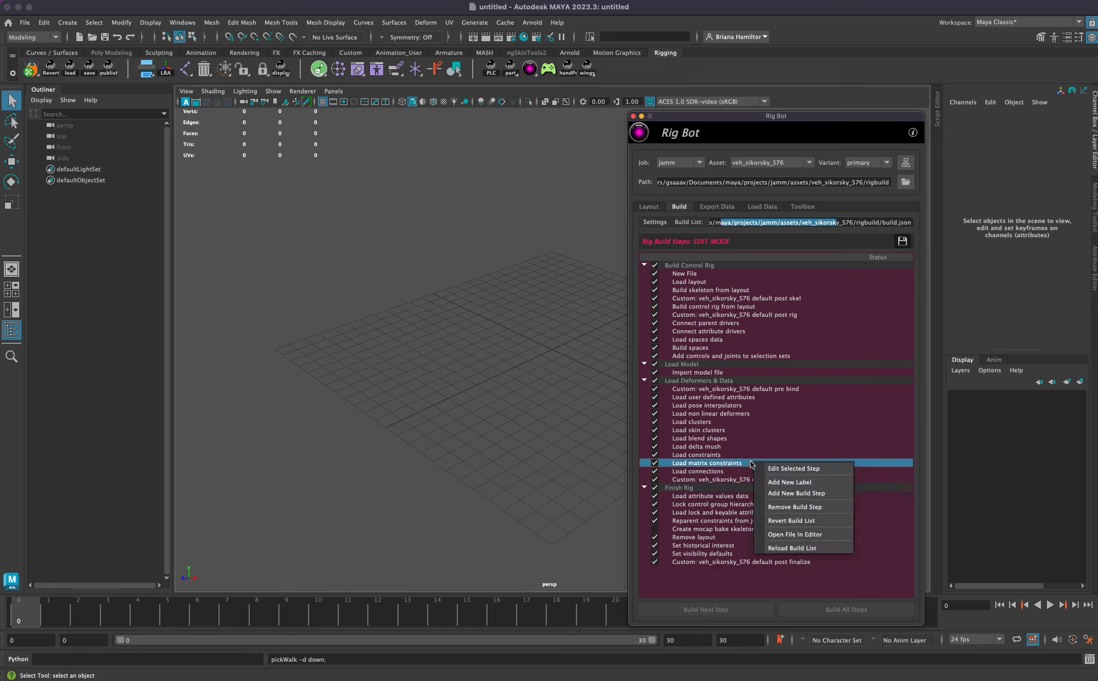
left_click(791, 482)
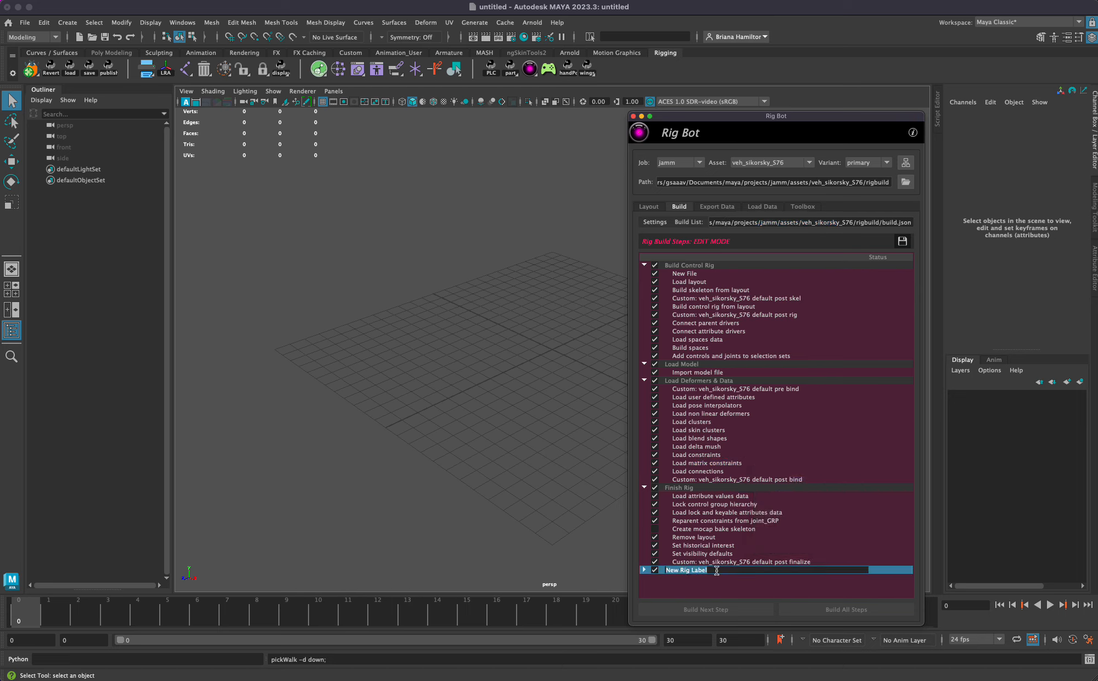
type("FOO")
key("Return")
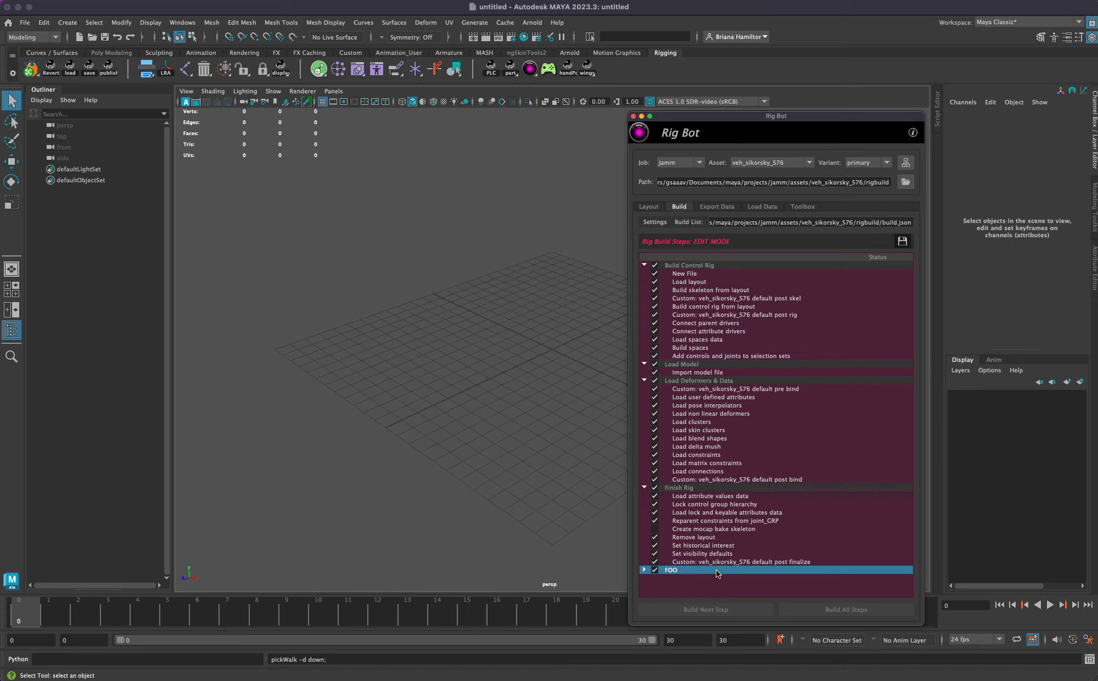
right_click(717, 573)
left_click(676, 563)
left_click_drag(676, 573, 750, 418)
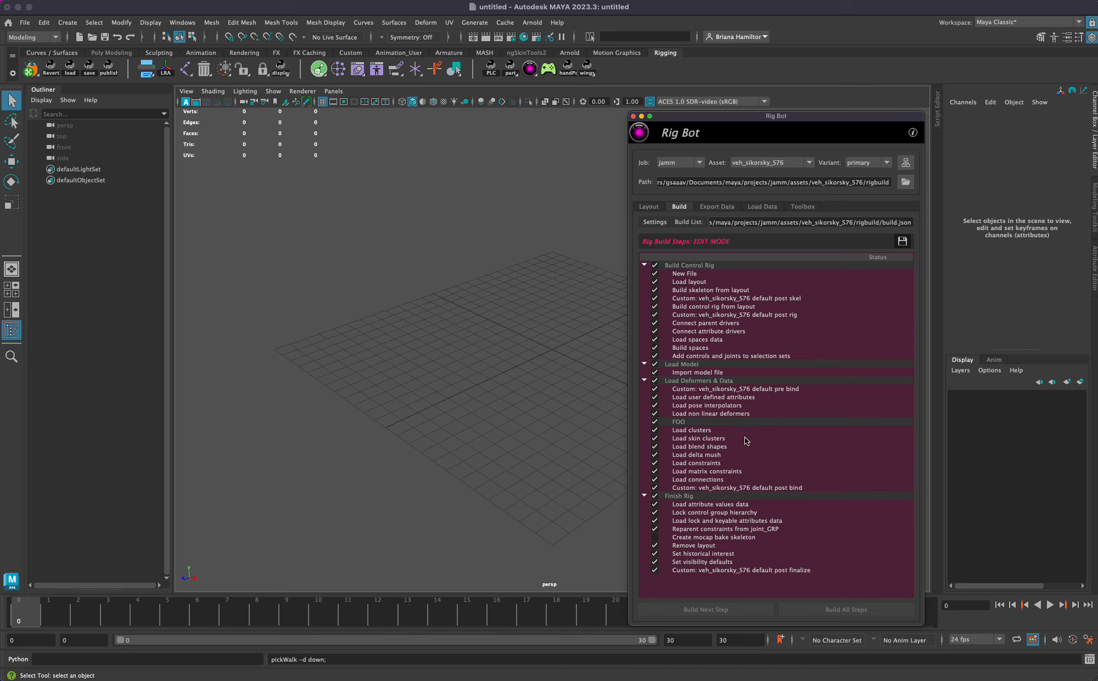
Add a python build step labelled "this is my new step" with import code "import foo" and a foo.dosomething command
right_click(690, 423)
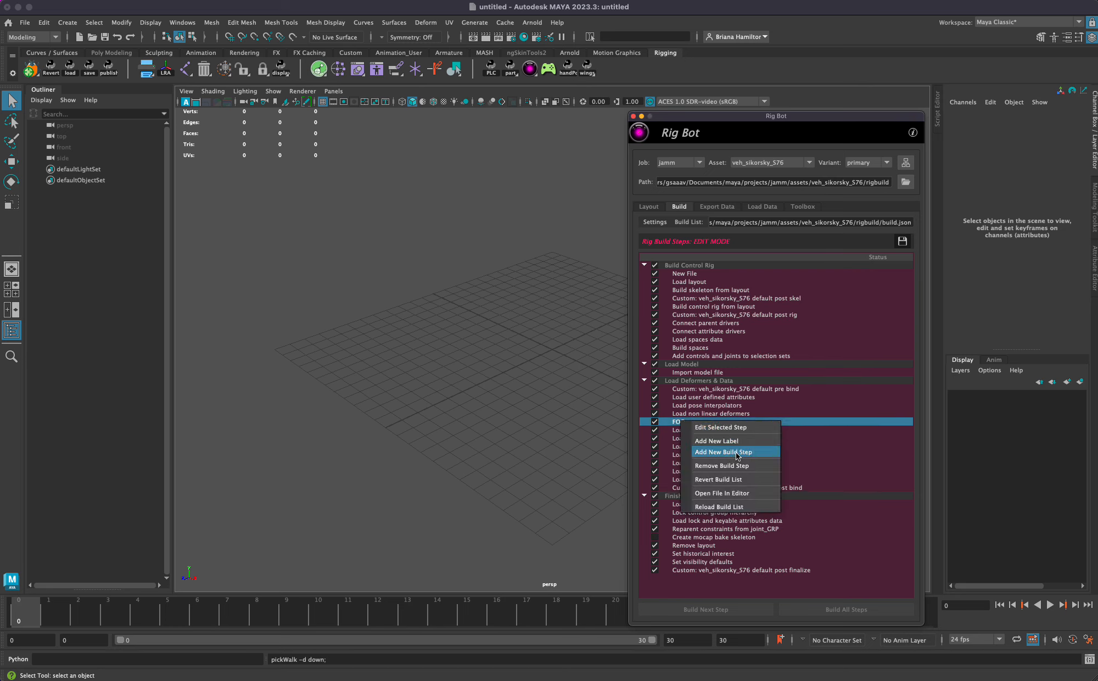
left_click(736, 454)
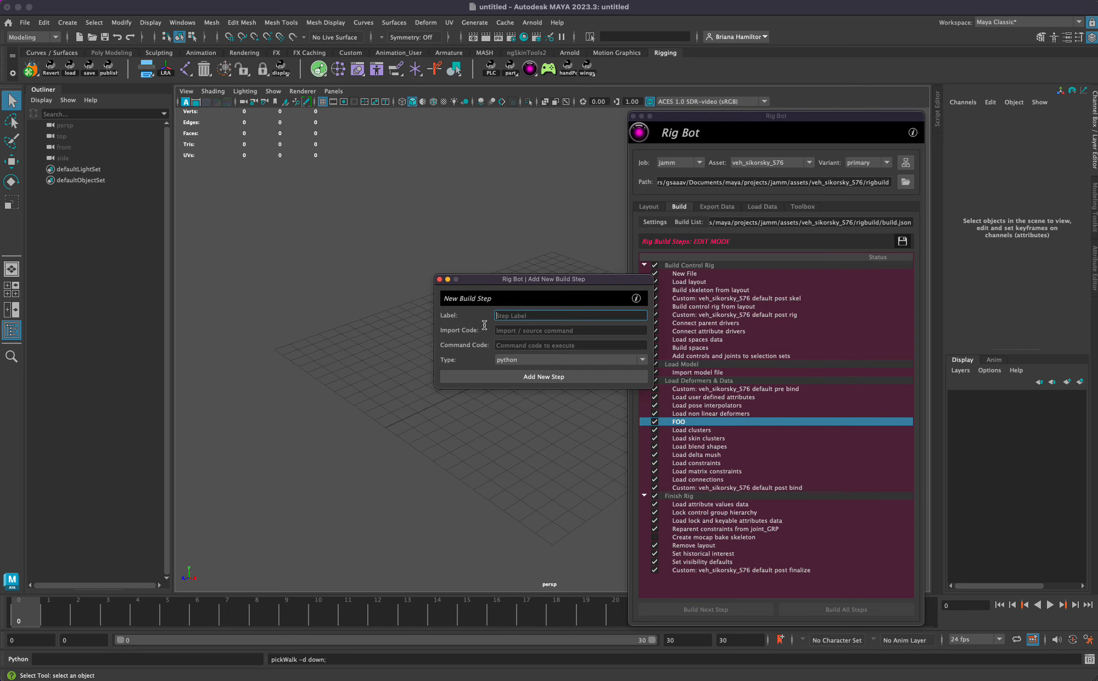
left_click(510, 361)
left_click(517, 314)
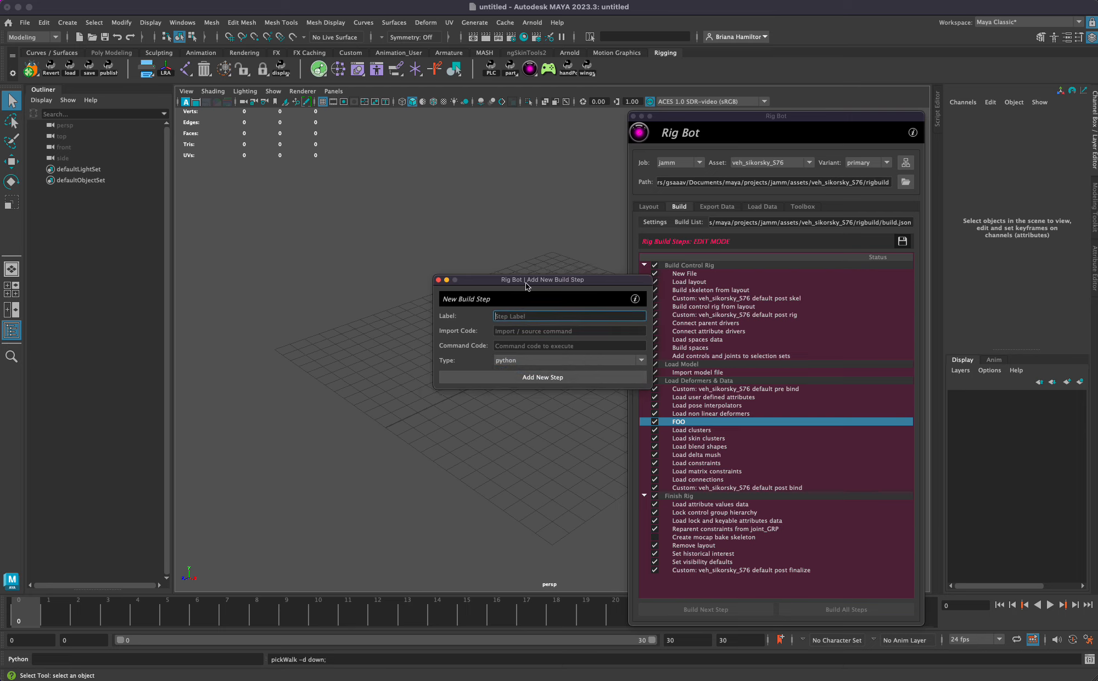
left_click_drag(530, 279, 517, 288)
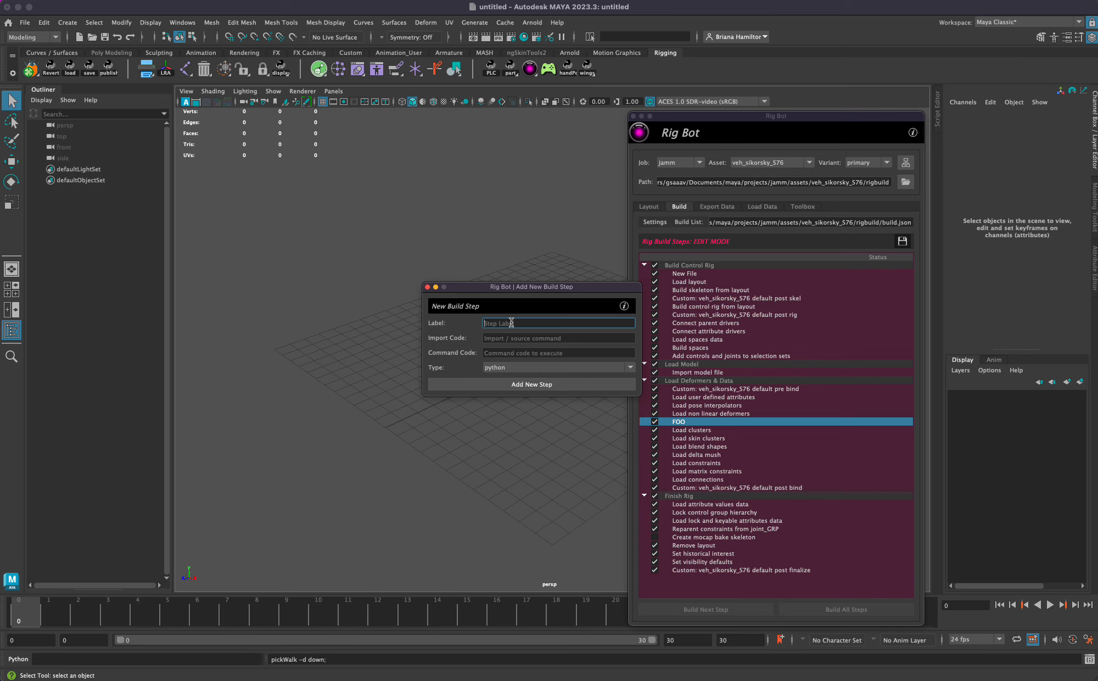
type("this is my new step")
left_click(505, 339)
type("im")
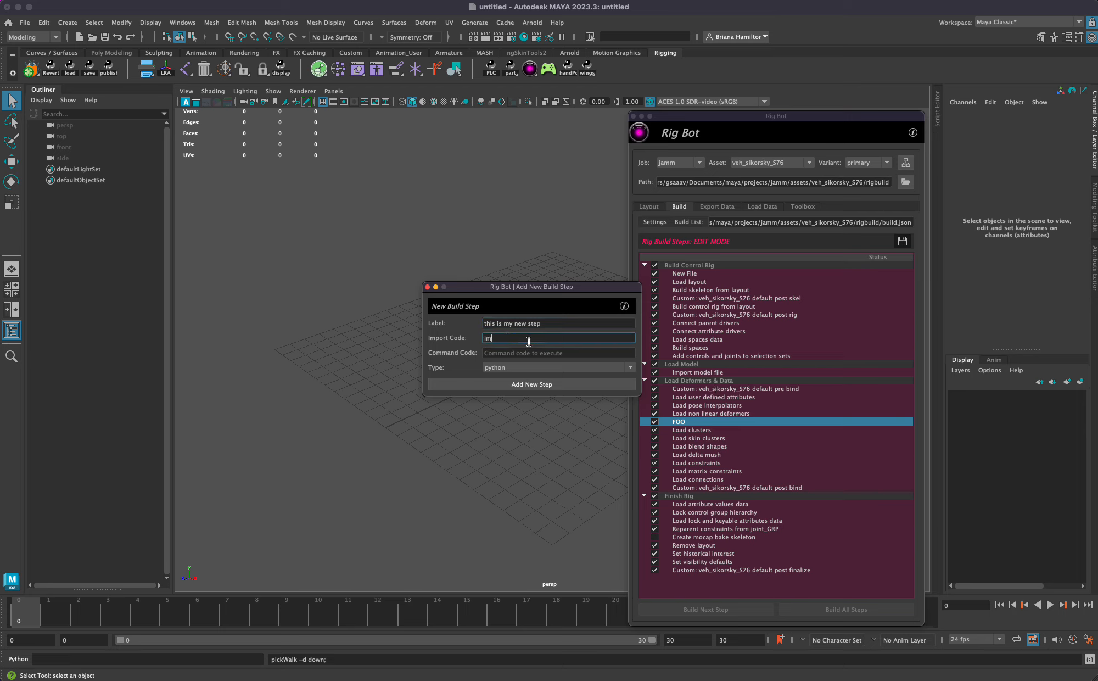
type("port foo")
left_click(515, 352)
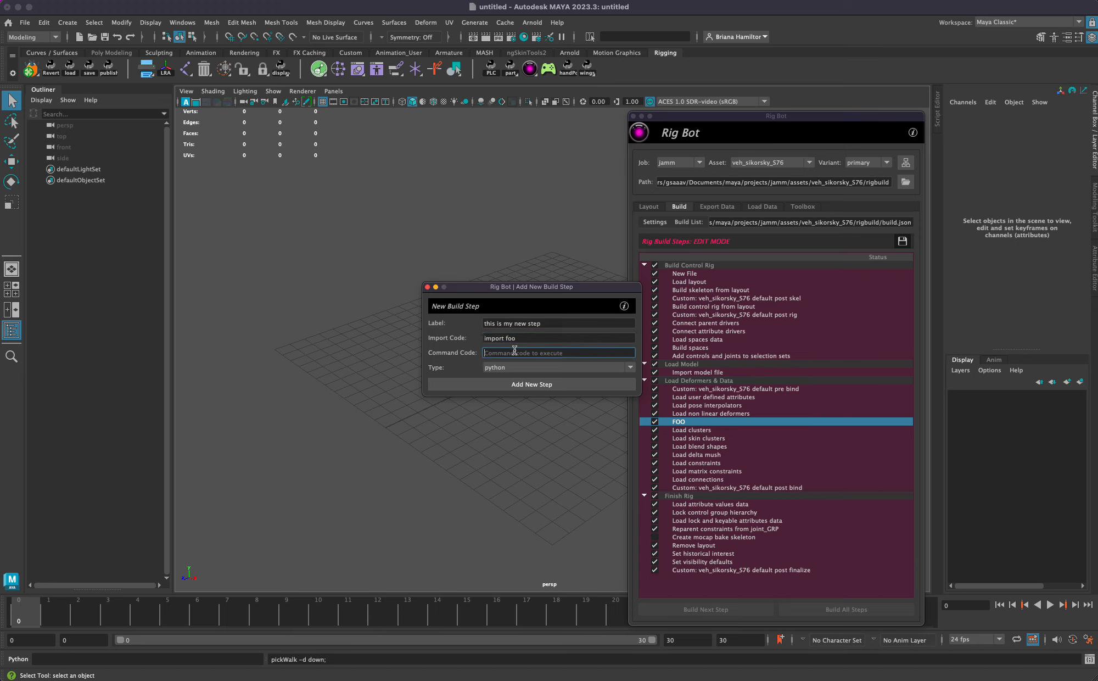
type("foo.dosomething(")
left_click(558, 386)
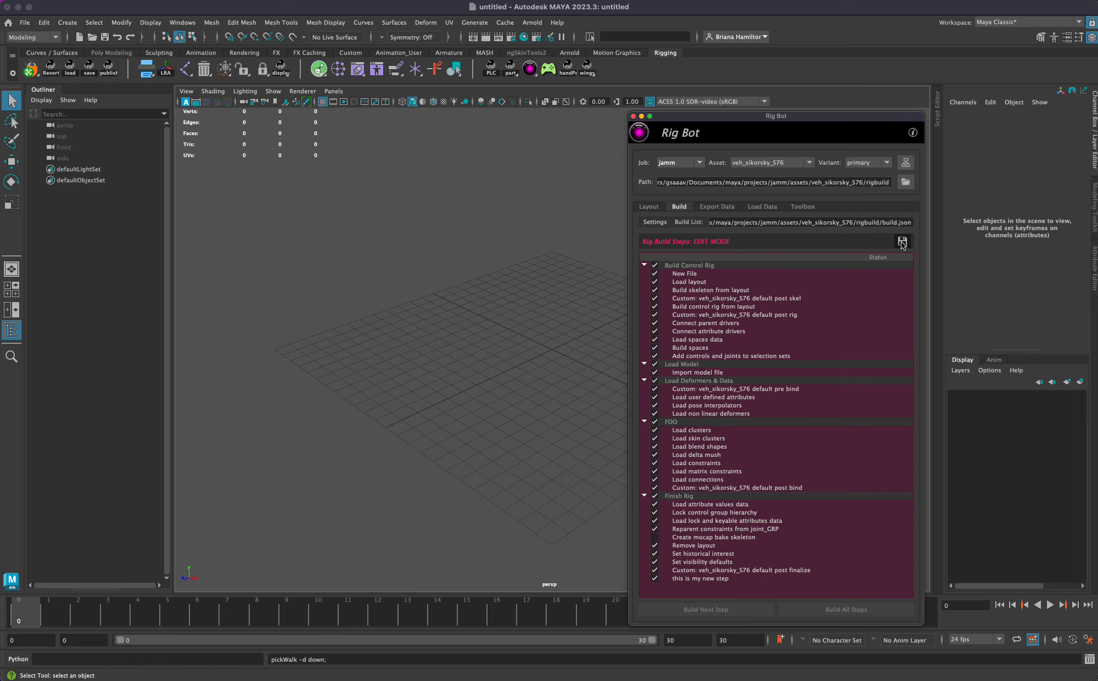
Revert the build list to discard the reordered, removed and added steps
right_click(847, 316)
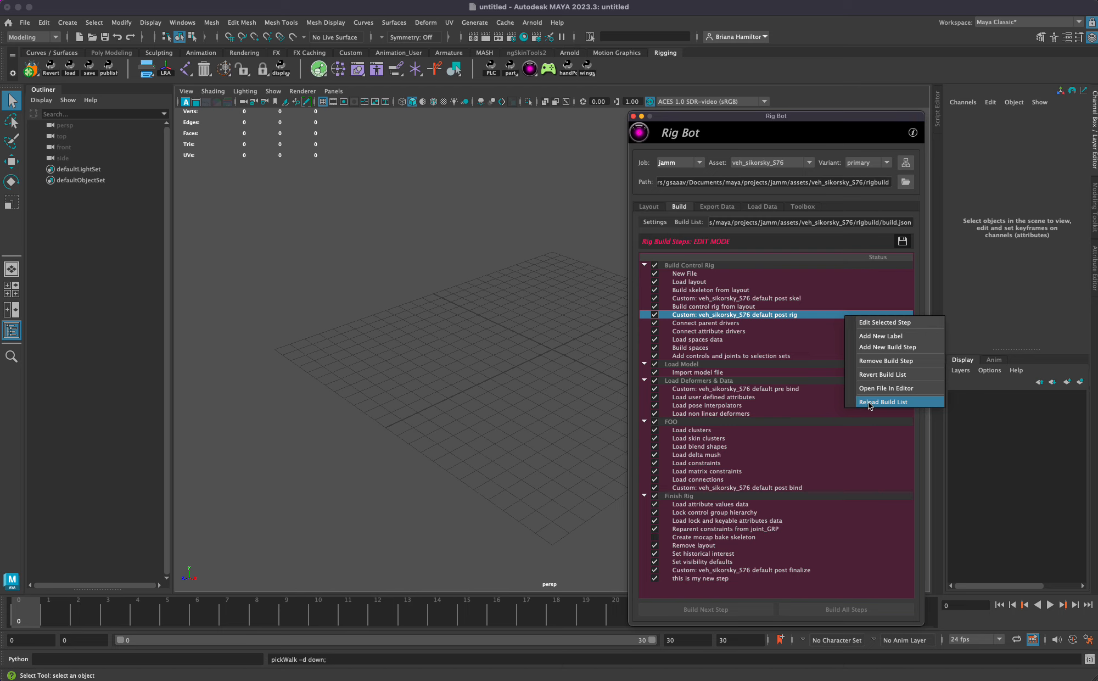
left_click(879, 375)
left_click(737, 456)
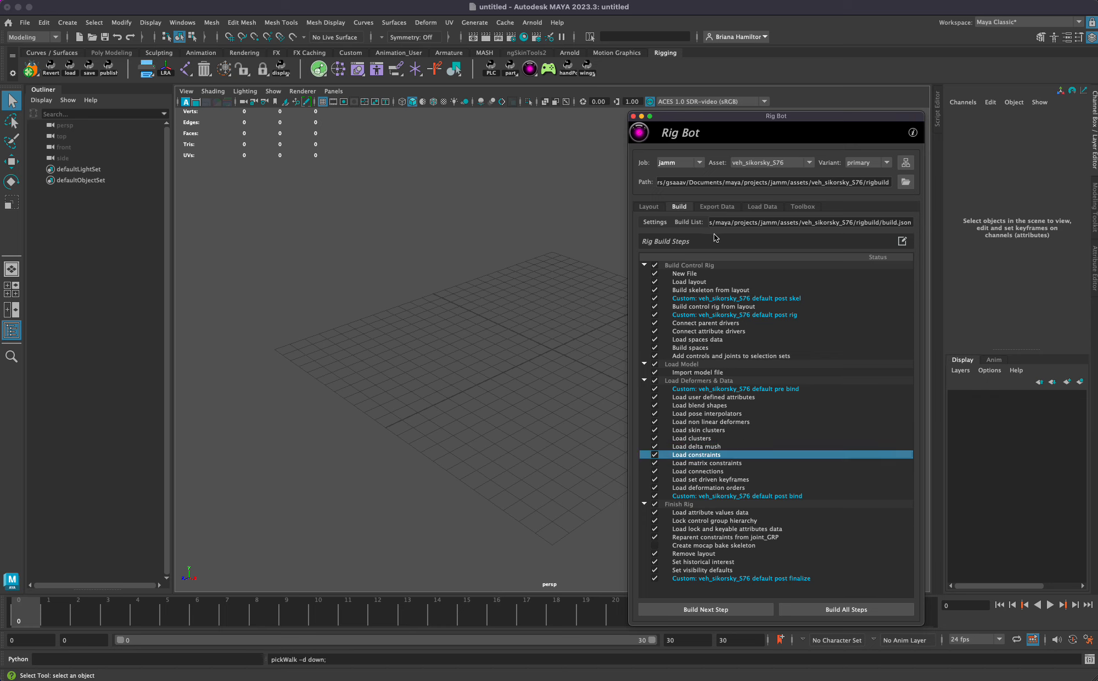
left_click(710, 290)
left_click(720, 414)
left_click(736, 487)
Switch the build steps list to edit mode and select the Load delta mush step
left_click(901, 239)
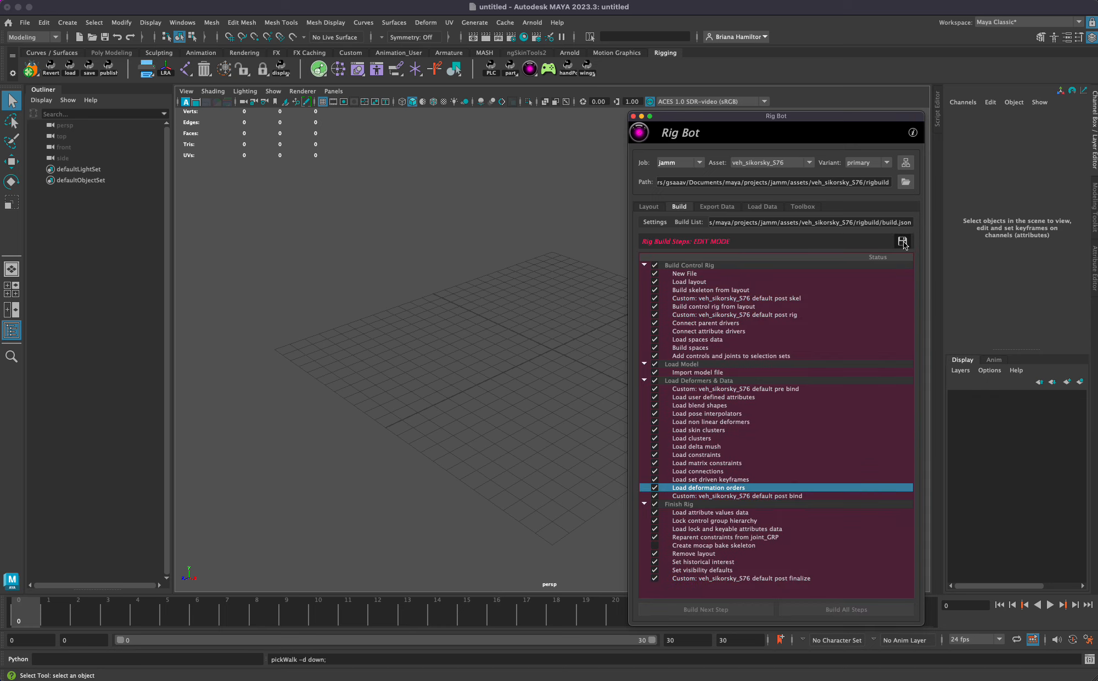
left_click(904, 241)
left_click(724, 372)
left_click(722, 404)
left_click(711, 445)
left_click(703, 439)
left_click(701, 448)
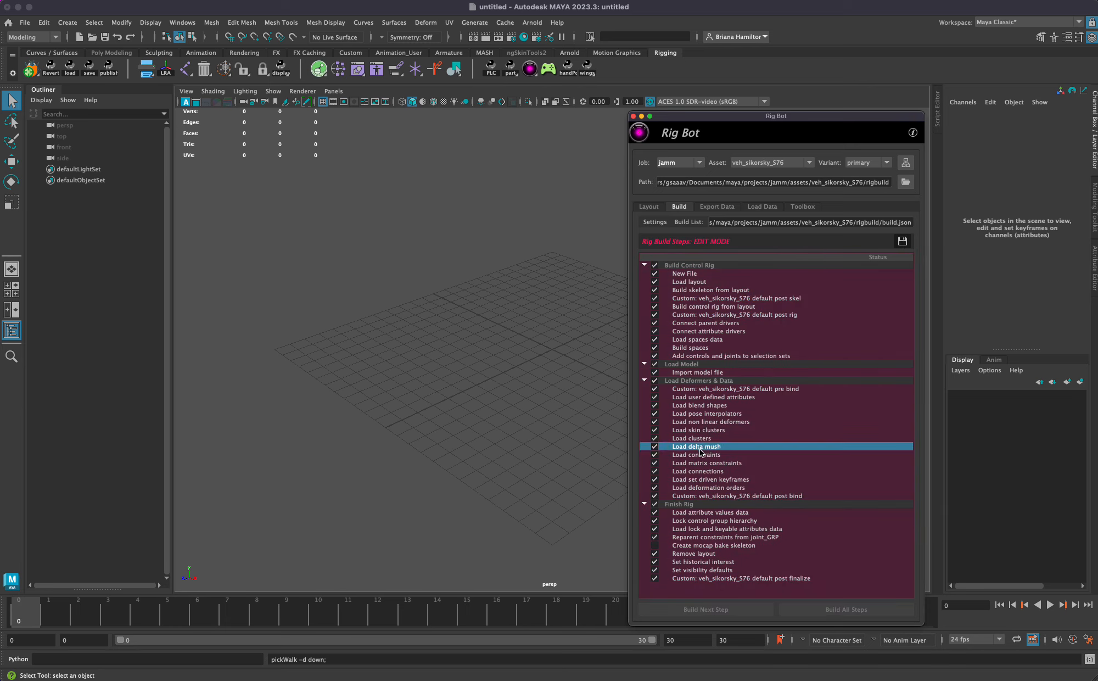
Remove the Load deformation orders step from the build list and save the list
left_click(704, 495)
left_click(706, 488)
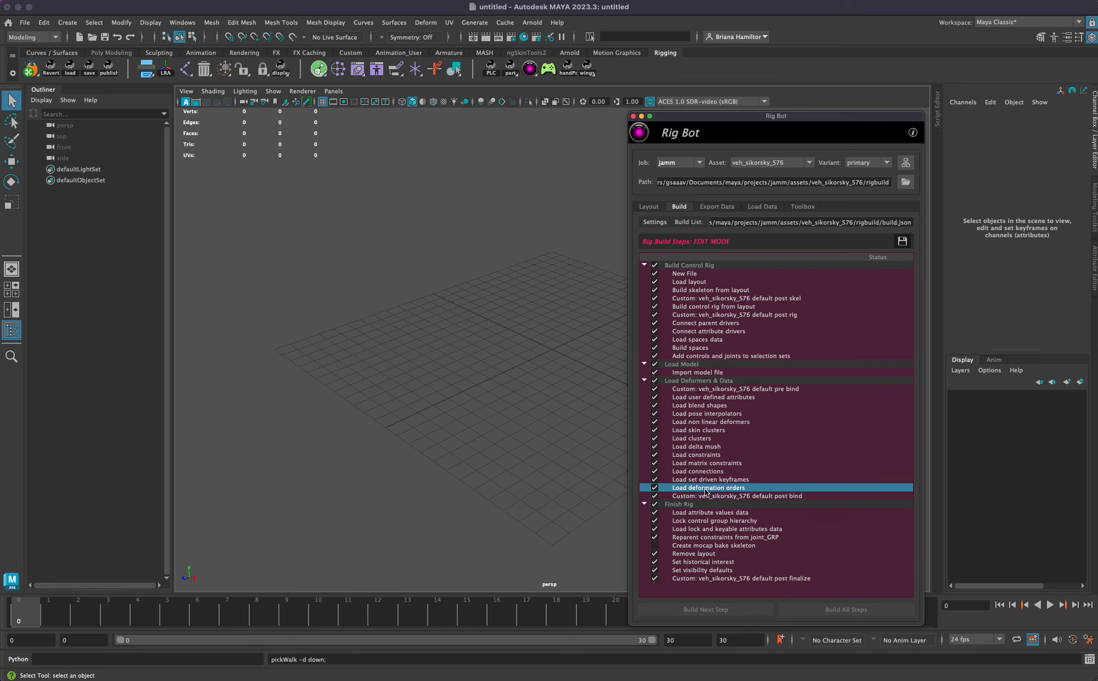
left_click(709, 481)
right_click(714, 488)
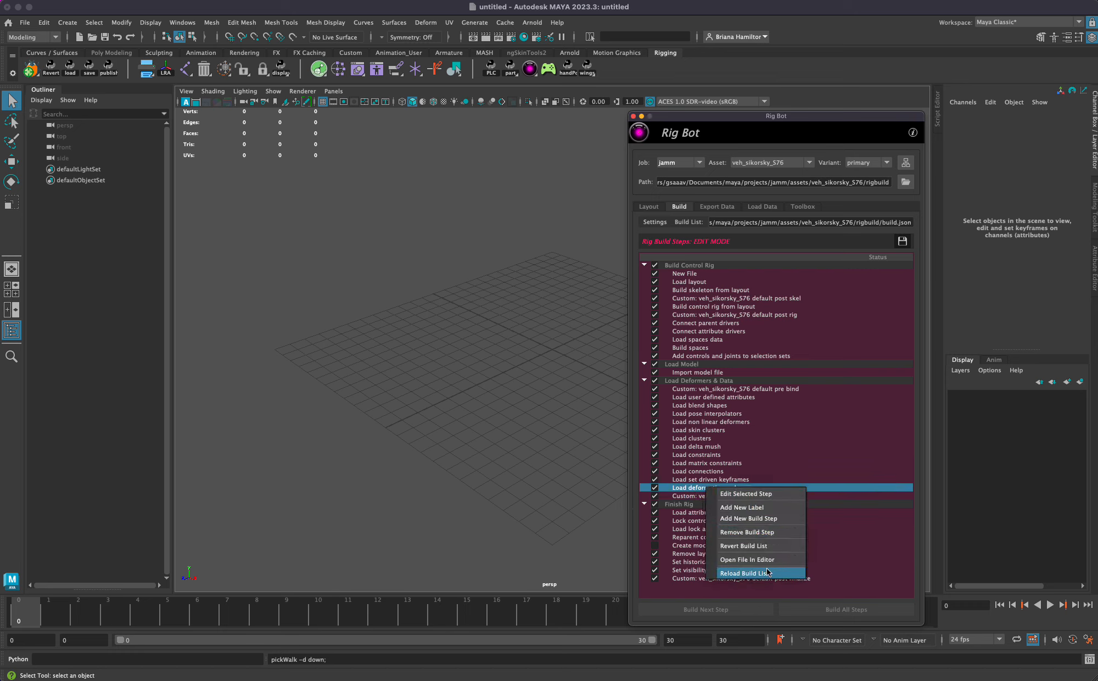
left_click(741, 532)
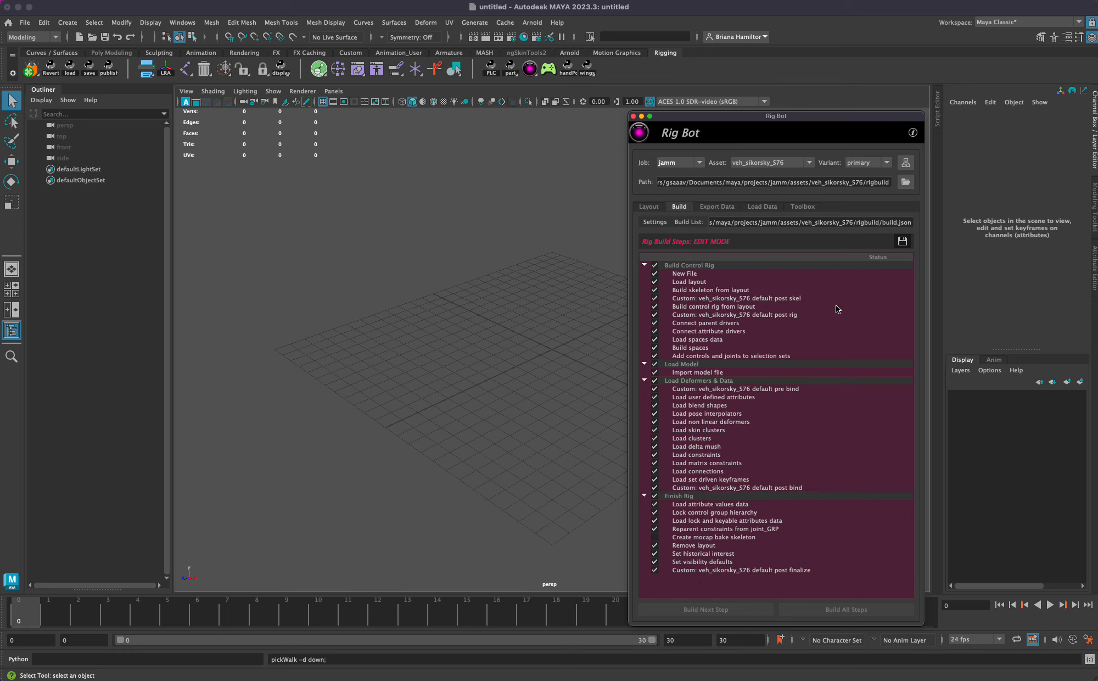
left_click(902, 242)
left_click(713, 479)
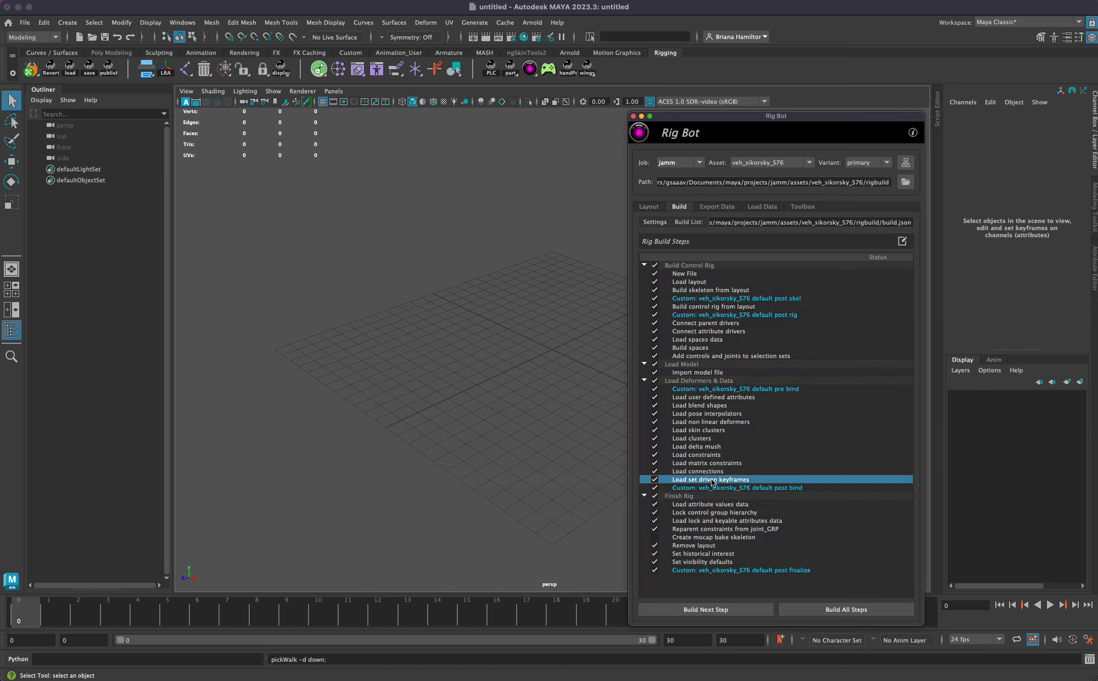
left_click(700, 282)
left_click(703, 431)
left_click(723, 372)
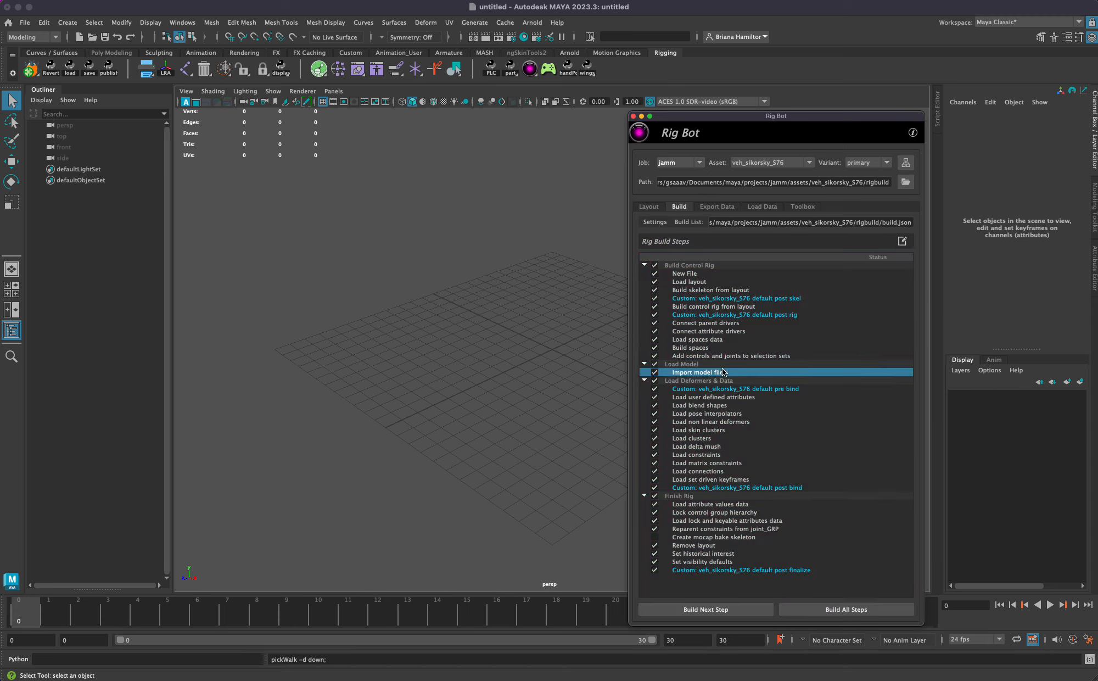
left_click(805, 464)
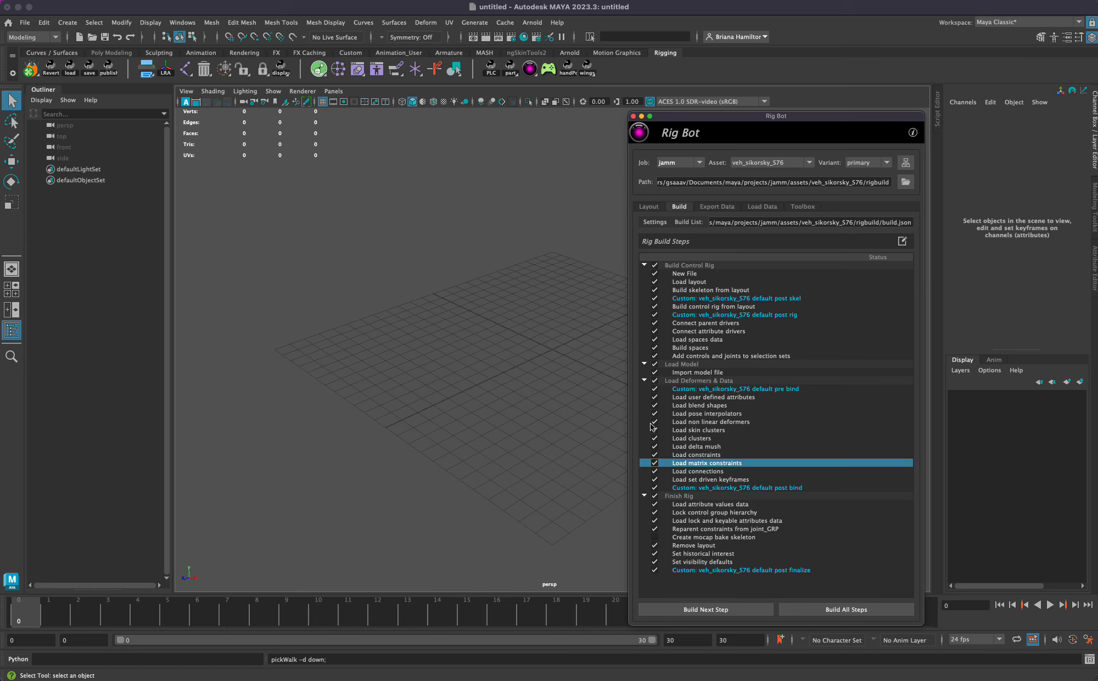
Open the layouts-to-load settings, examine the asset, name and version choices, and close them without saving
left_click(659, 222)
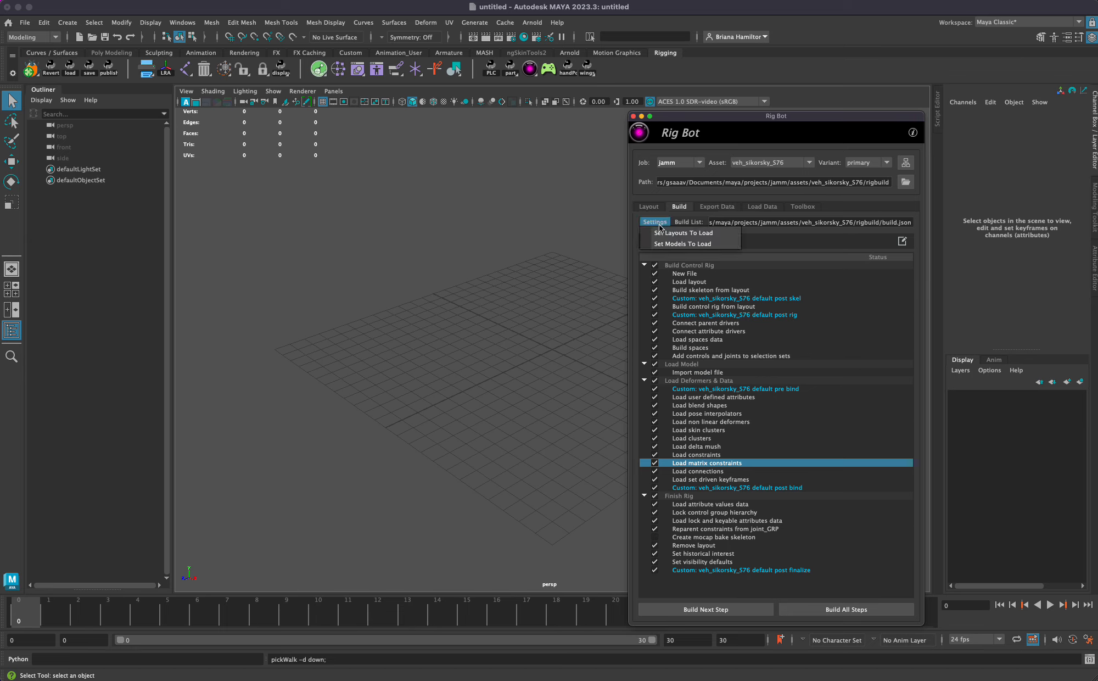
left_click(687, 234)
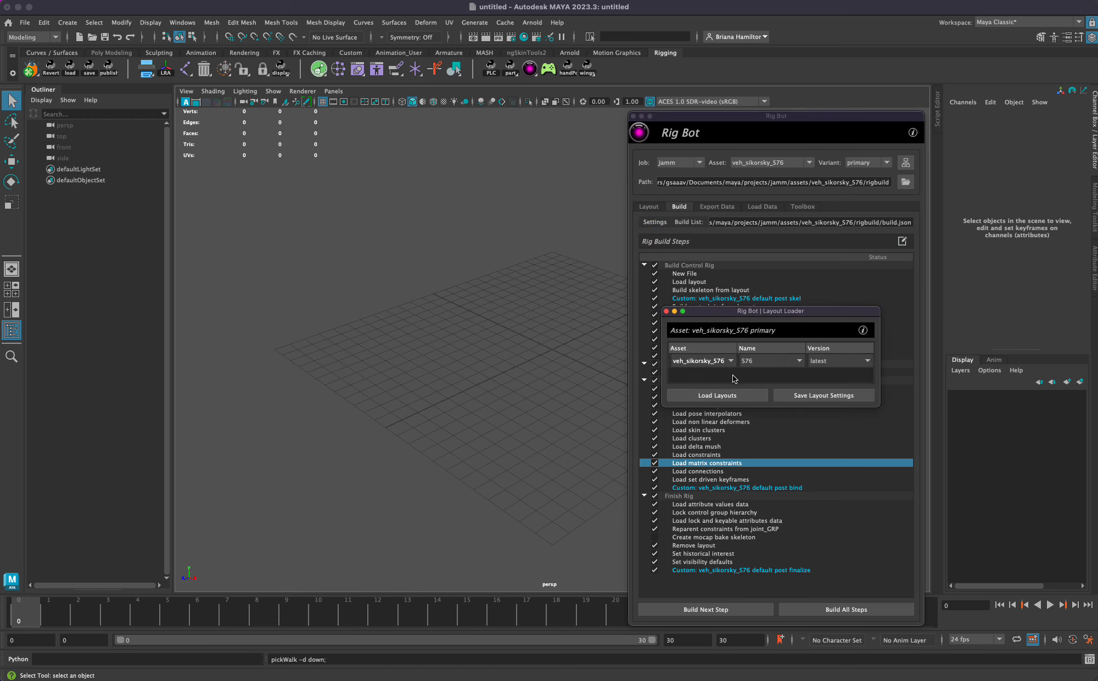
left_click_drag(738, 313, 446, 276)
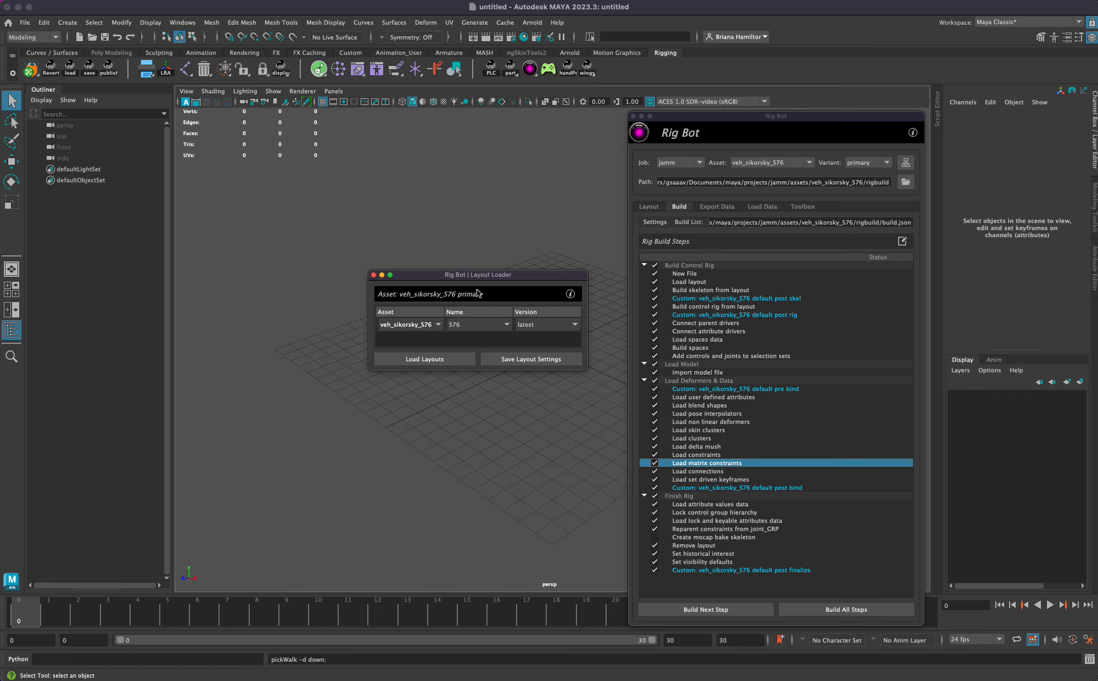
left_click(374, 275)
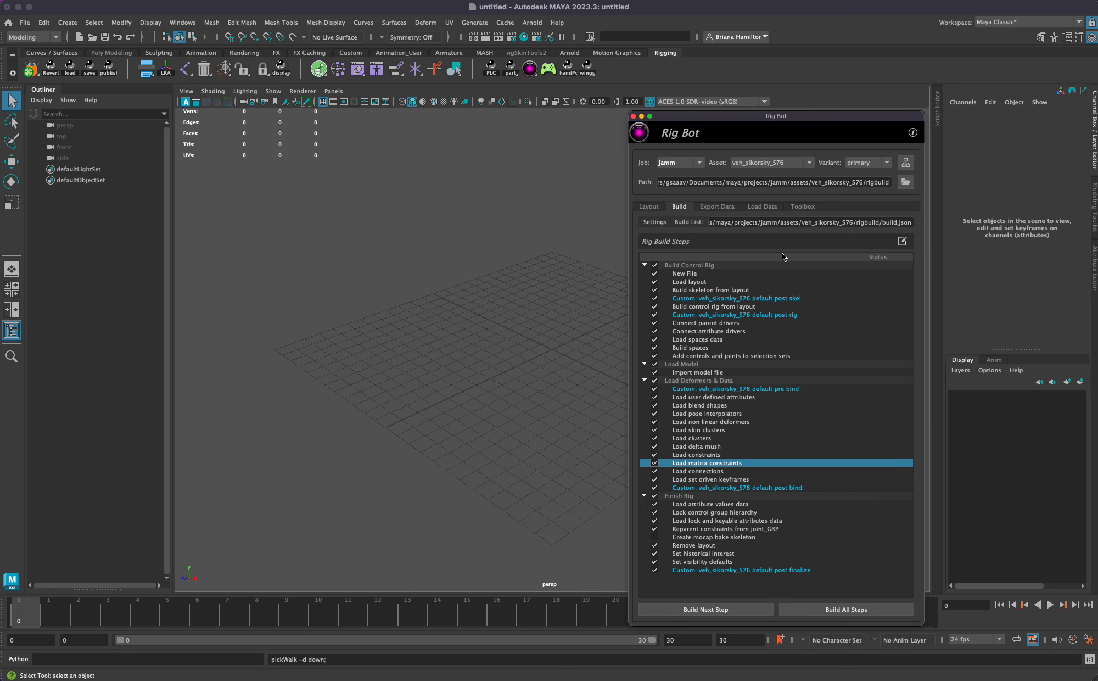
Examine the build list's build.json path alongside its steps, from Load layout to Reparent constraints from joint_GRP, and select Import model file
triple_click(749, 221)
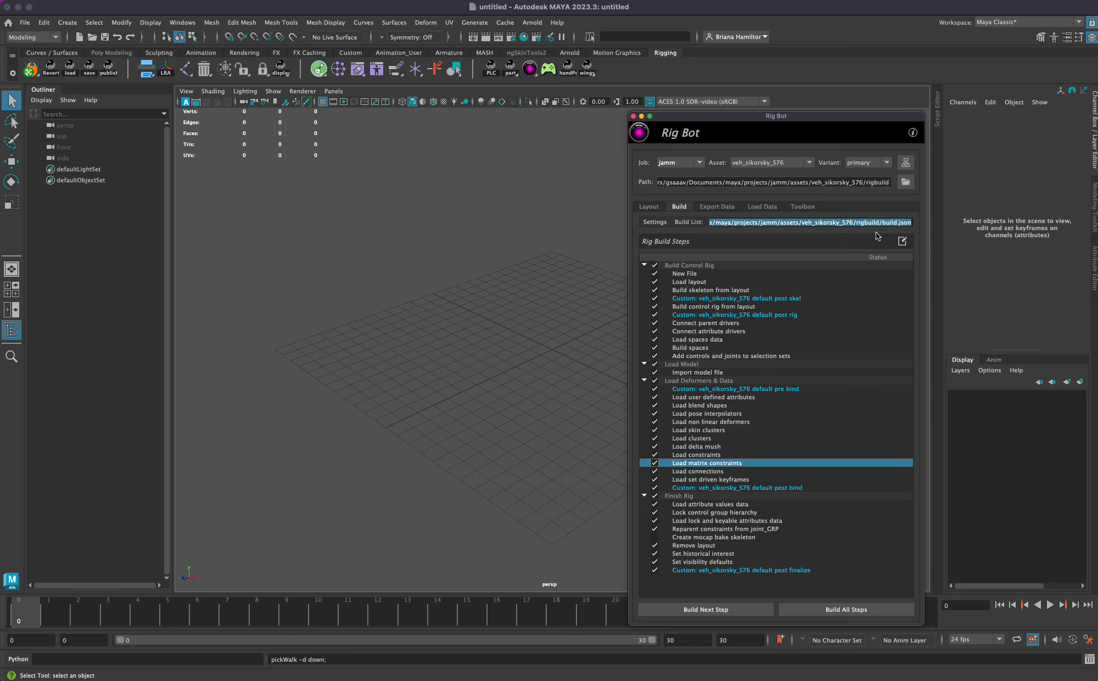
left_click_drag(868, 225, 910, 225)
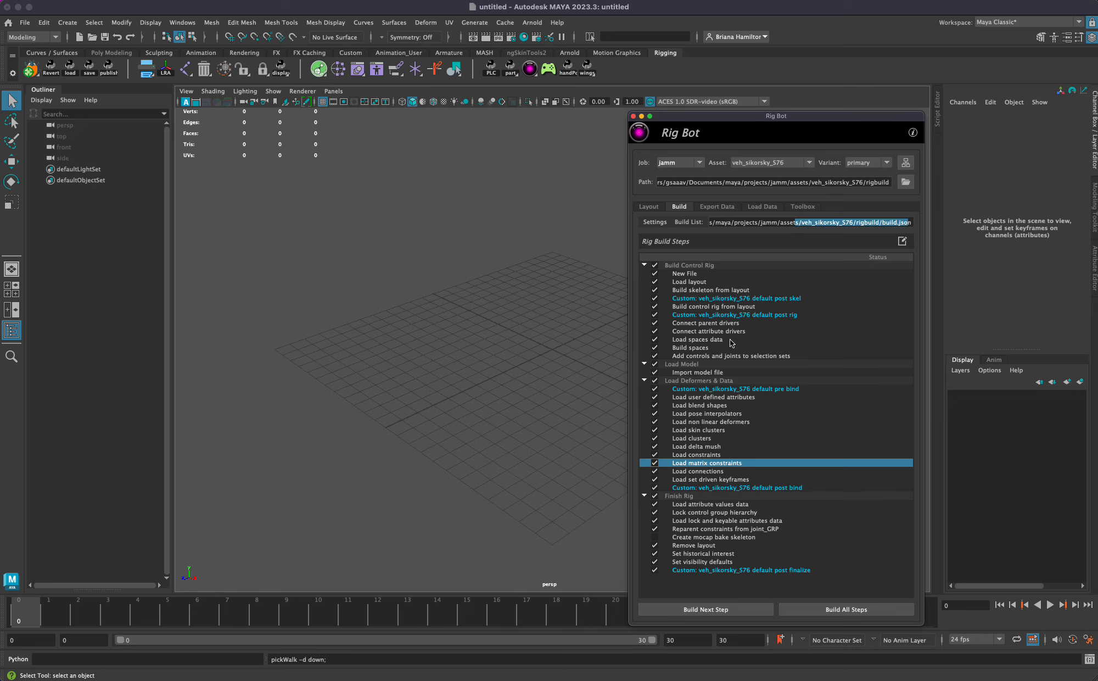
left_click(724, 308)
left_click(716, 282)
left_click(763, 529)
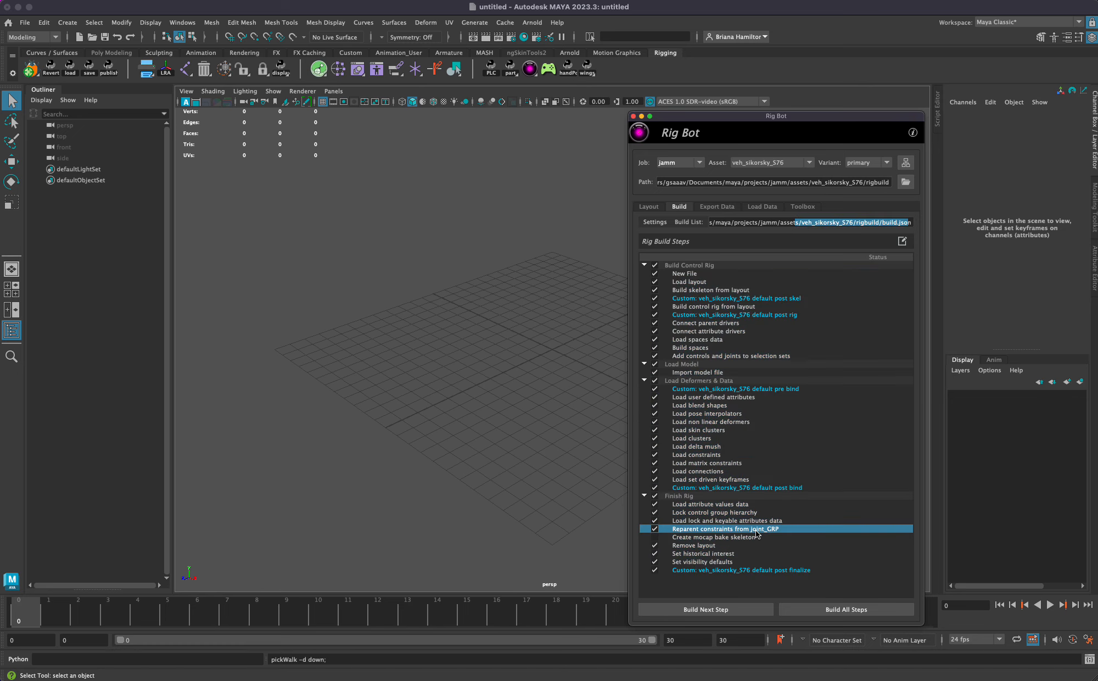
triple_click(774, 223)
left_click(822, 374)
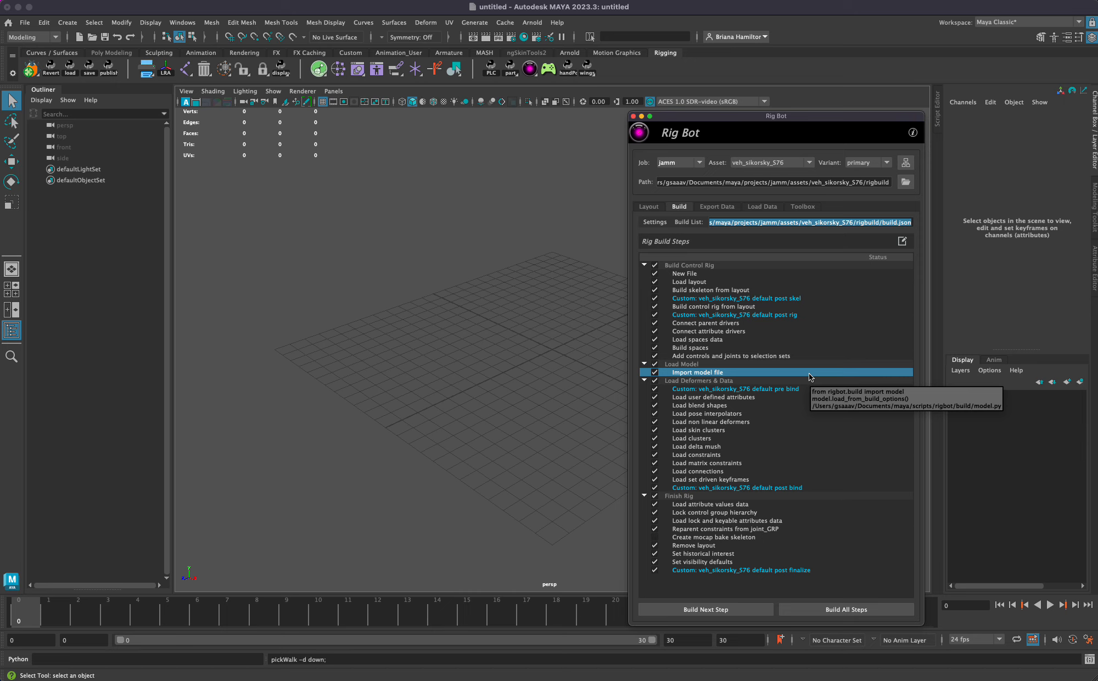
Inspect the build options available for the Load blend shapes step, dismiss them and select the Import model file step
left_click_drag(701, 123, 703, 125)
right_click_drag(527, 304, 433, 271, "alt")
middle_click_drag(550, 290, 432, 317, "alt")
right_click(806, 405)
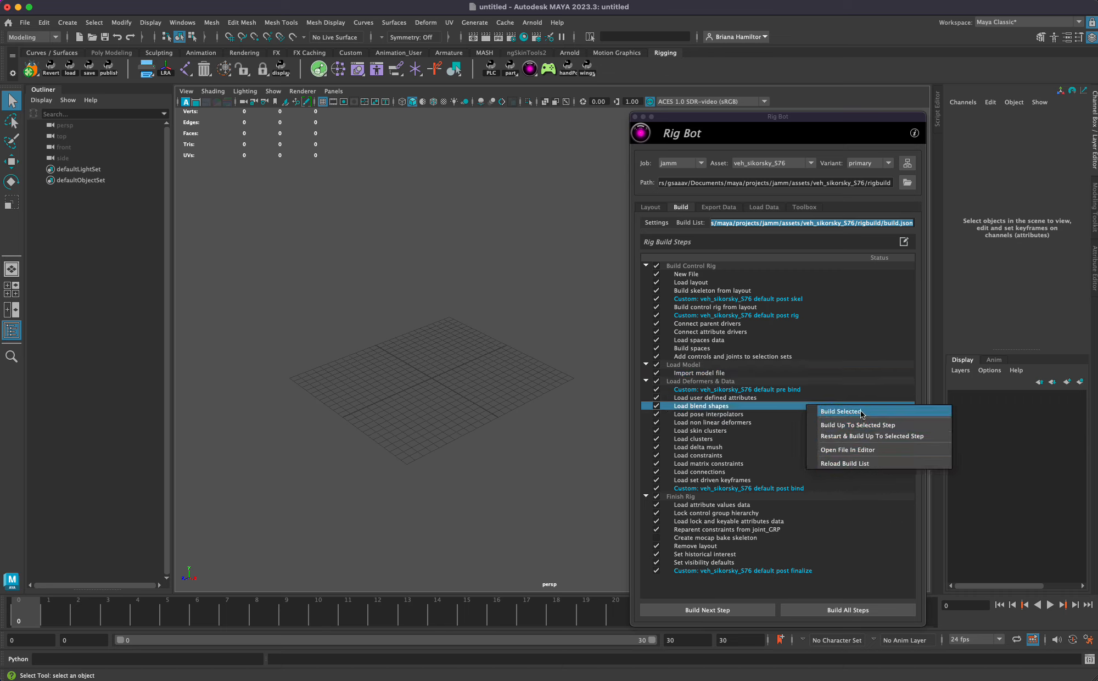
left_click(675, 439)
left_click(730, 381)
left_click(710, 373)
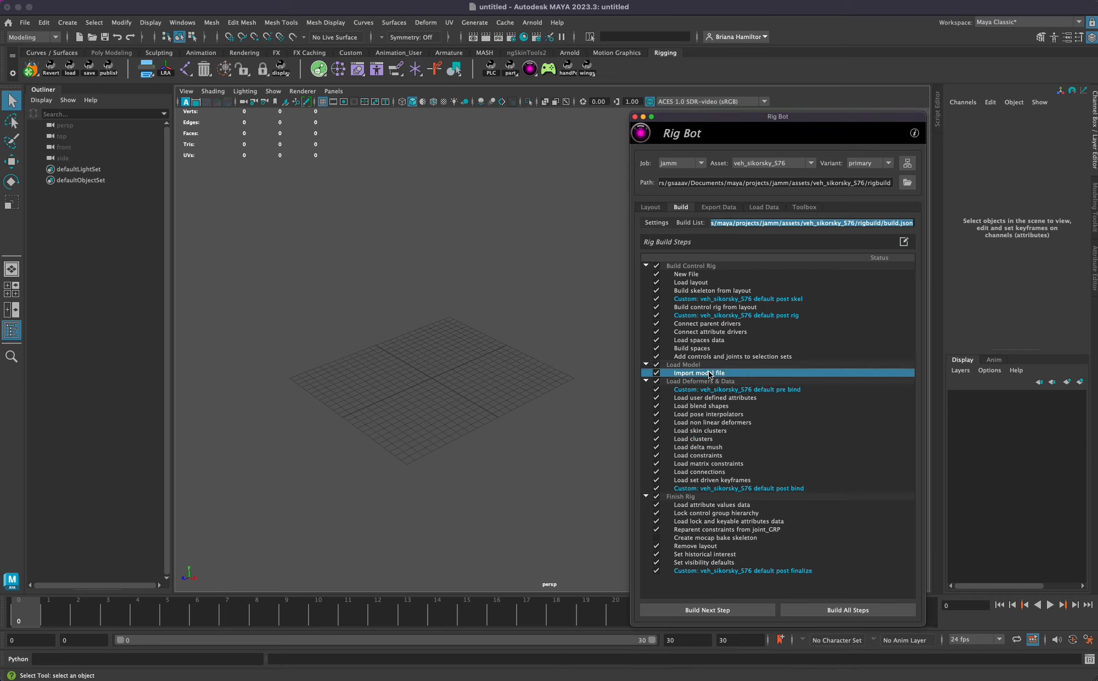
Build the helicopter rig from the start of the build list up to the Import model file step
right_click(707, 374)
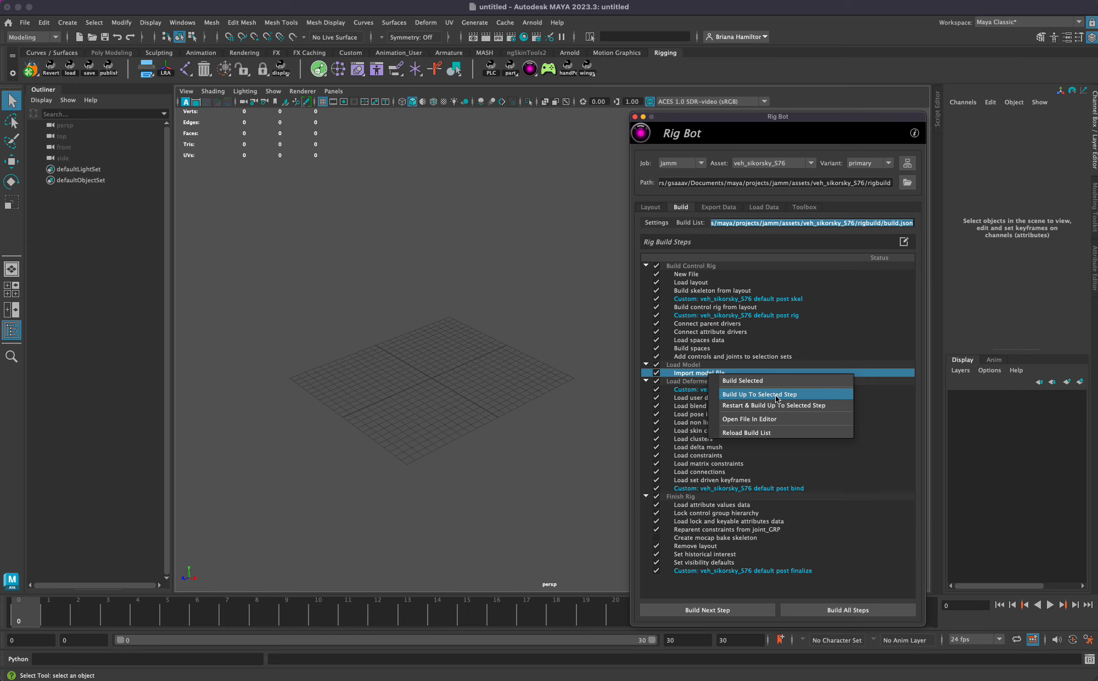
left_click(760, 396)
right_click(703, 372)
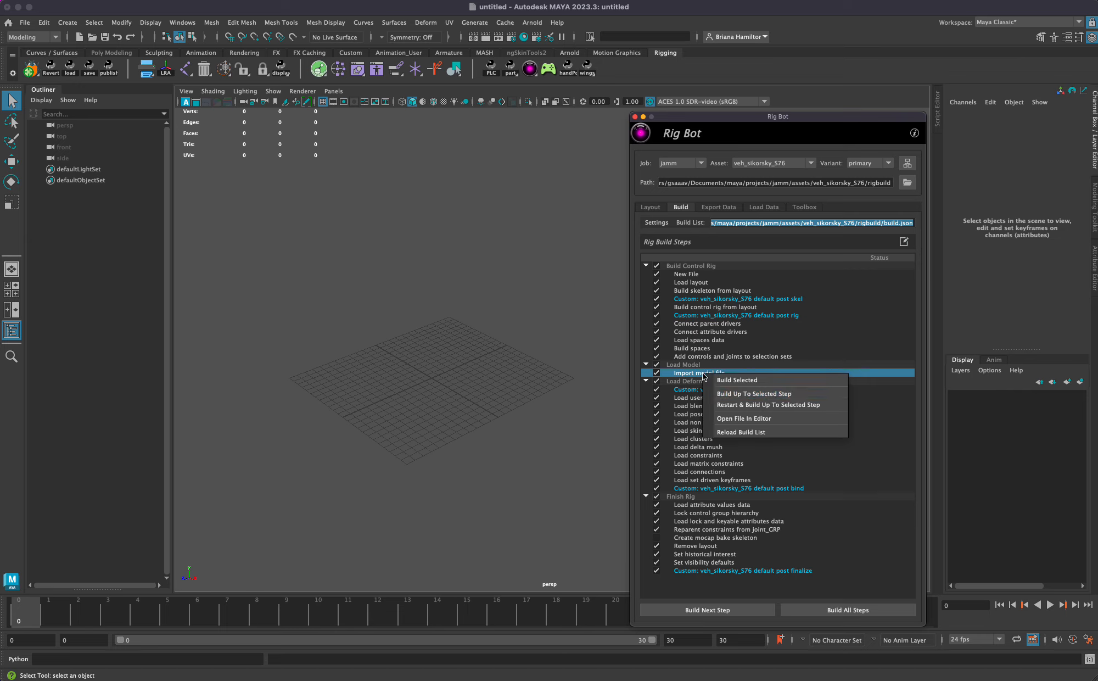
left_click(743, 395)
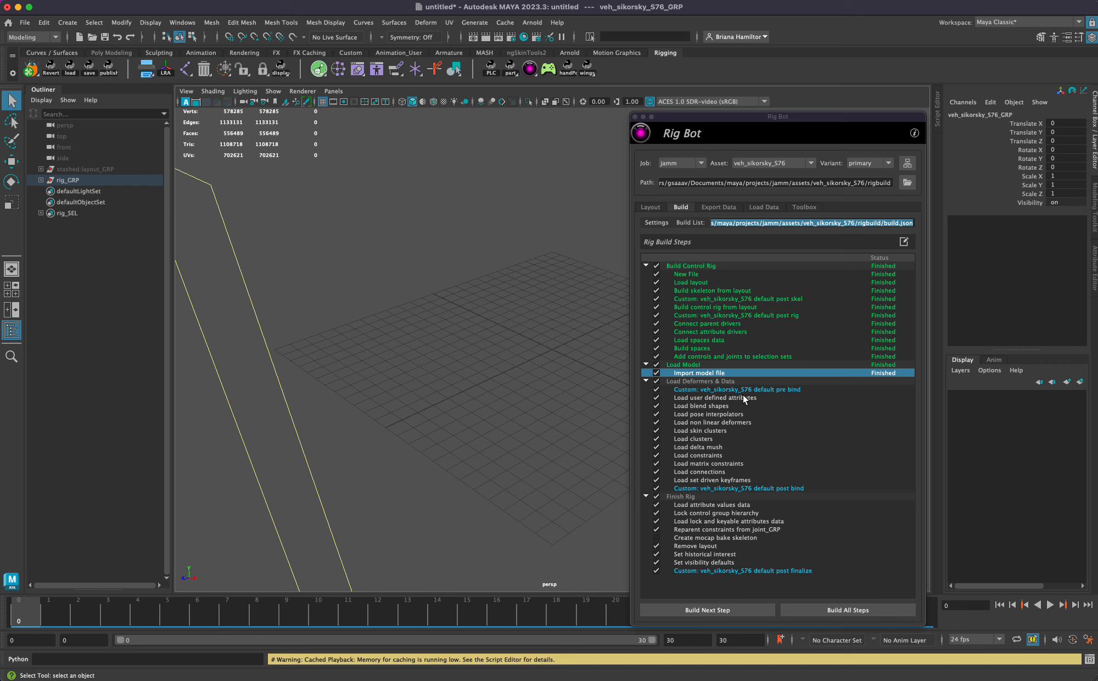
left_click(432, 292)
key("f")
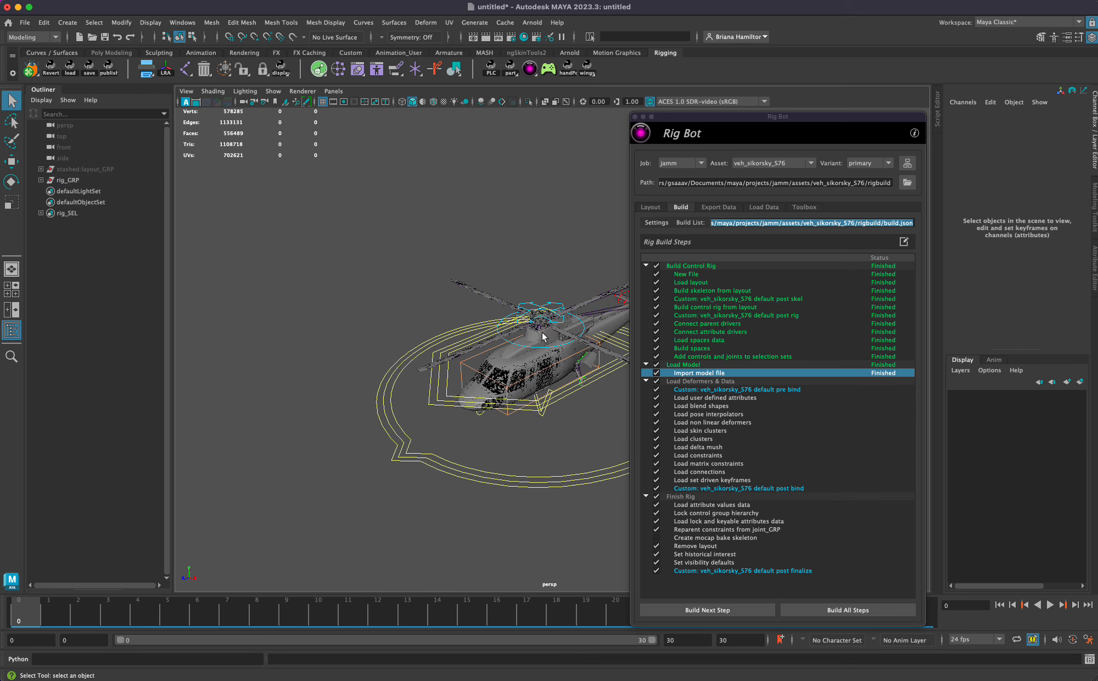
right_click_drag(541, 331, 505, 333, "alt")
middle_click_drag(504, 333, 400, 338, "alt")
right_click_drag(400, 339, 401, 397, "alt")
left_click_drag(401, 397, 467, 363, "alt")
left_click(753, 431)
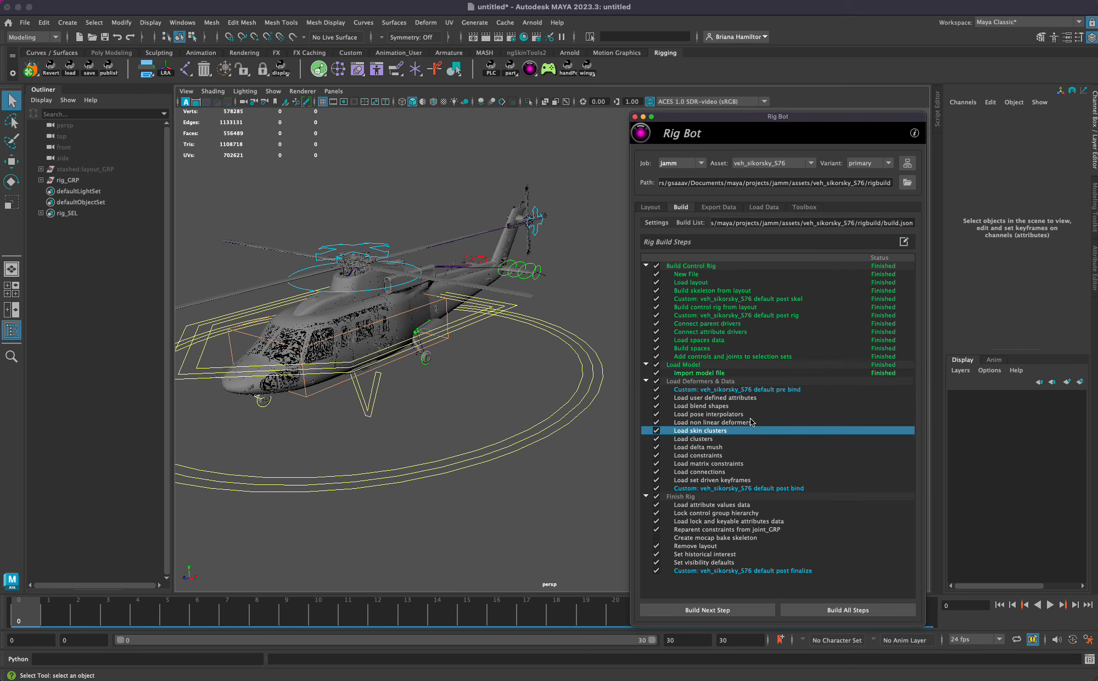
left_click(730, 373)
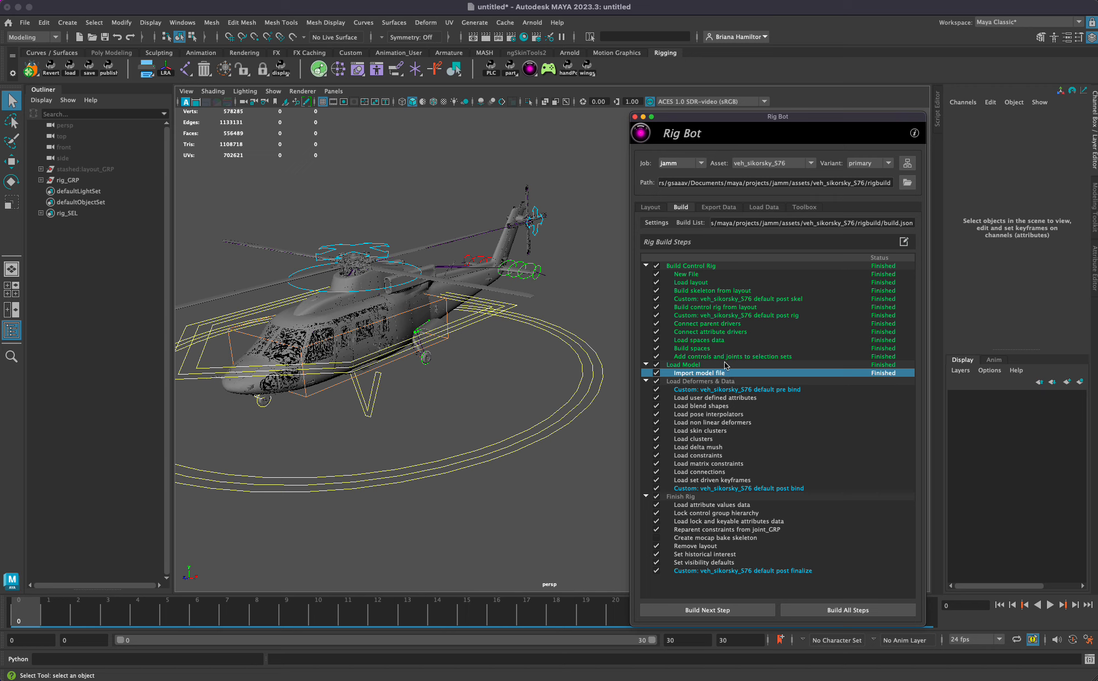
Move the C_world_offset1_CTL control to about -426, 487, 191 and undo the move
left_click_drag(345, 346, 419, 471, "alt")
left_click(437, 483)
key("f")
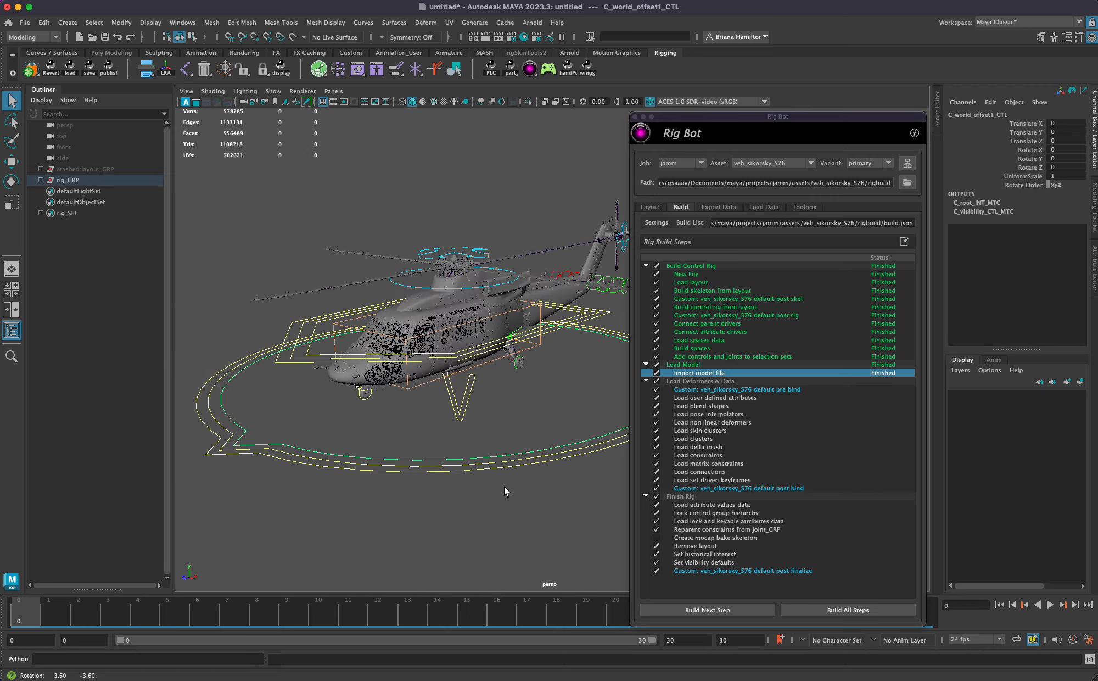
key("w")
middle_click_drag(519, 446, 406, 319)
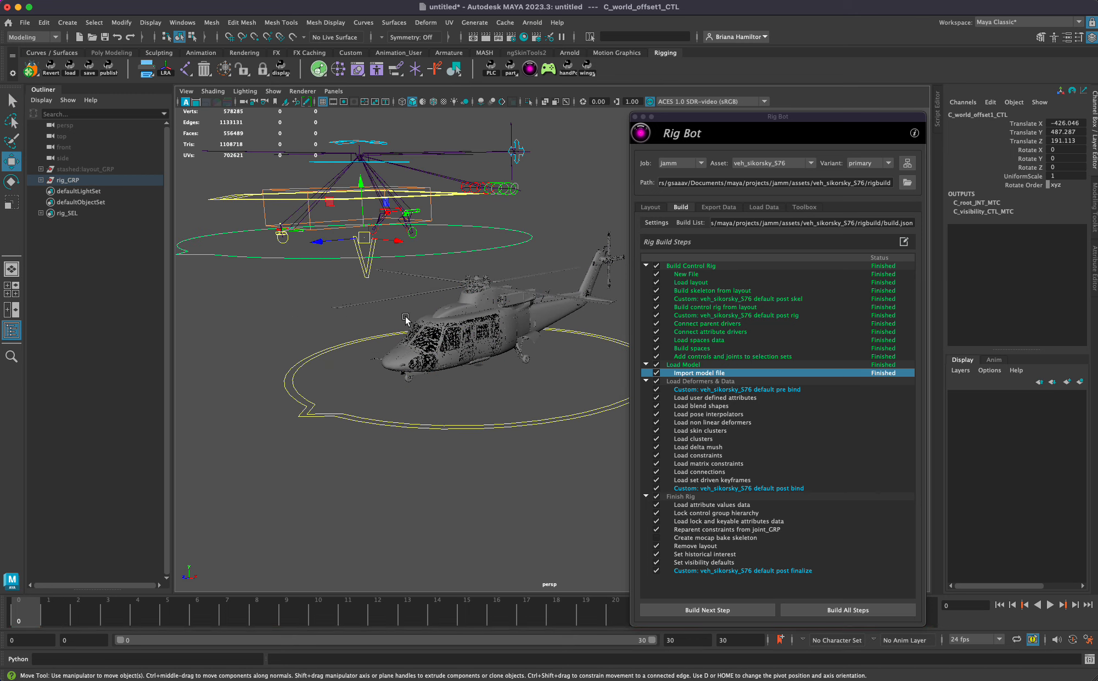
right_click_drag(538, 422, 638, 464, "alt")
key("super+z")
Turn on X-ray joints display in the viewport and select the helicopter's main painted-metal fuselage mesh
right_click_drag(516, 435, 593, 424, "alt")
left_click(566, 102)
right_click_drag(557, 286, 477, 324, "alt")
middle_click_drag(477, 324, 599, 347, "alt")
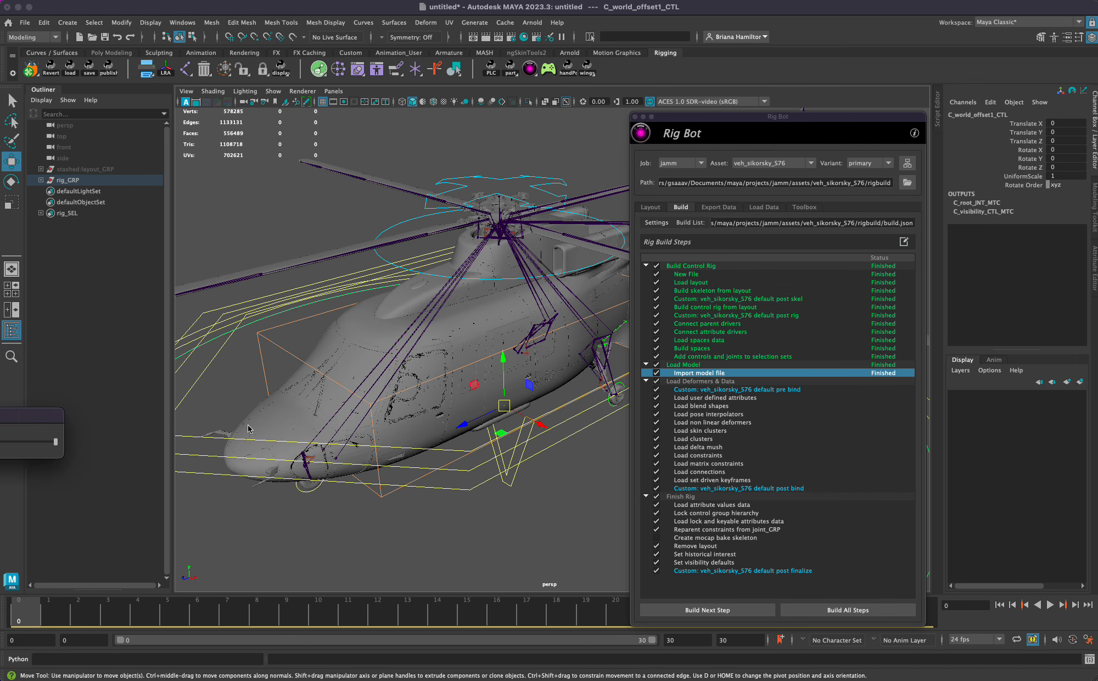
left_click_drag(250, 430, 374, 458, "alt")
left_click(427, 350)
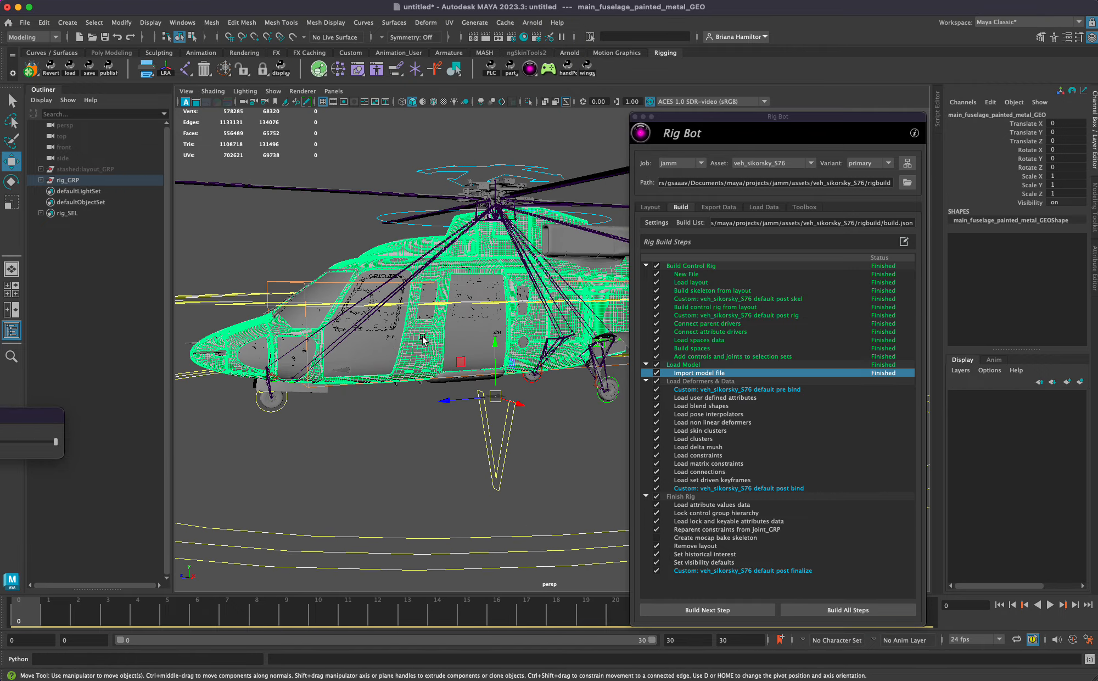
left_click_drag(473, 343, 428, 291, "alt")
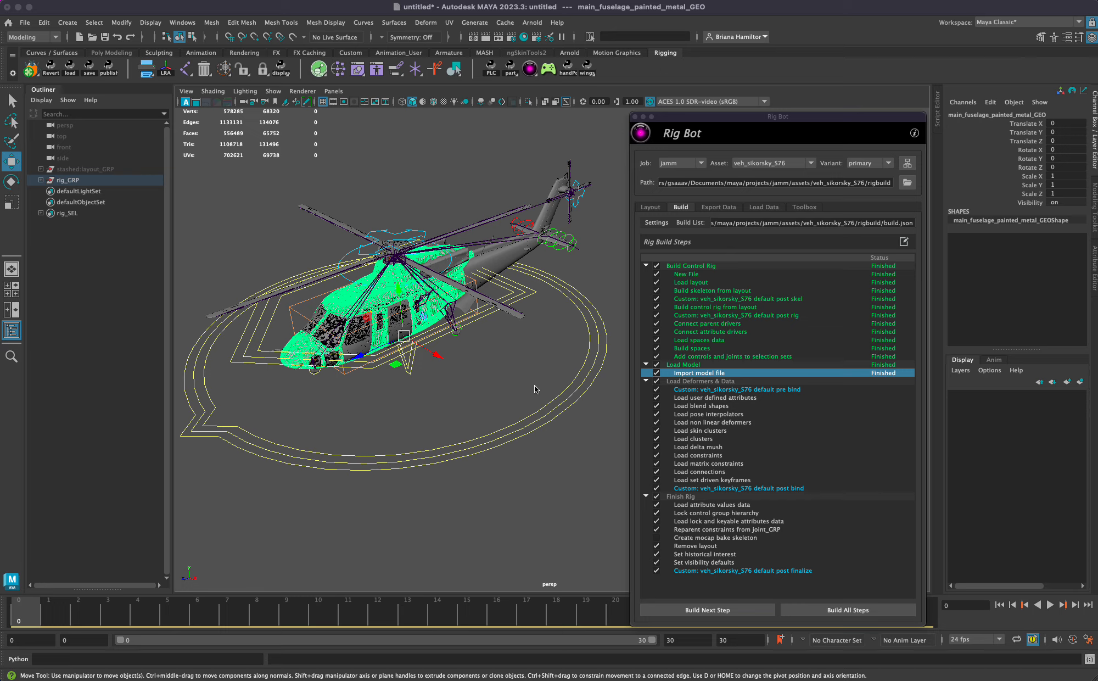
Examine the deformer and data export options, return to the build list and deselect the fuselage mesh
left_click(717, 207)
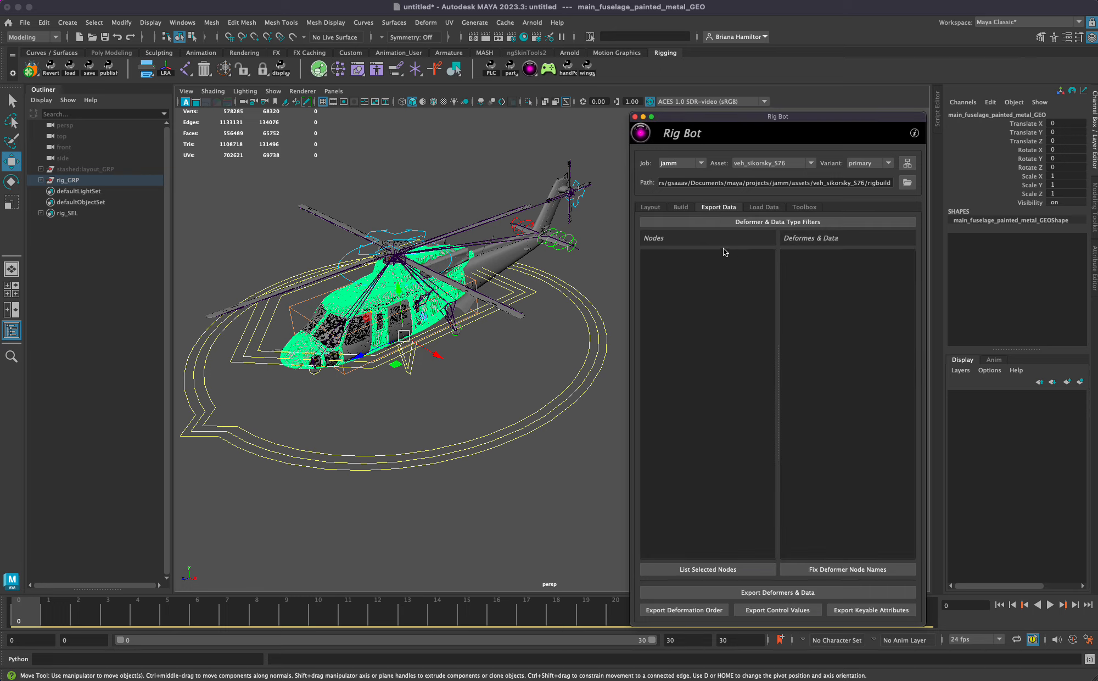
left_click(681, 207)
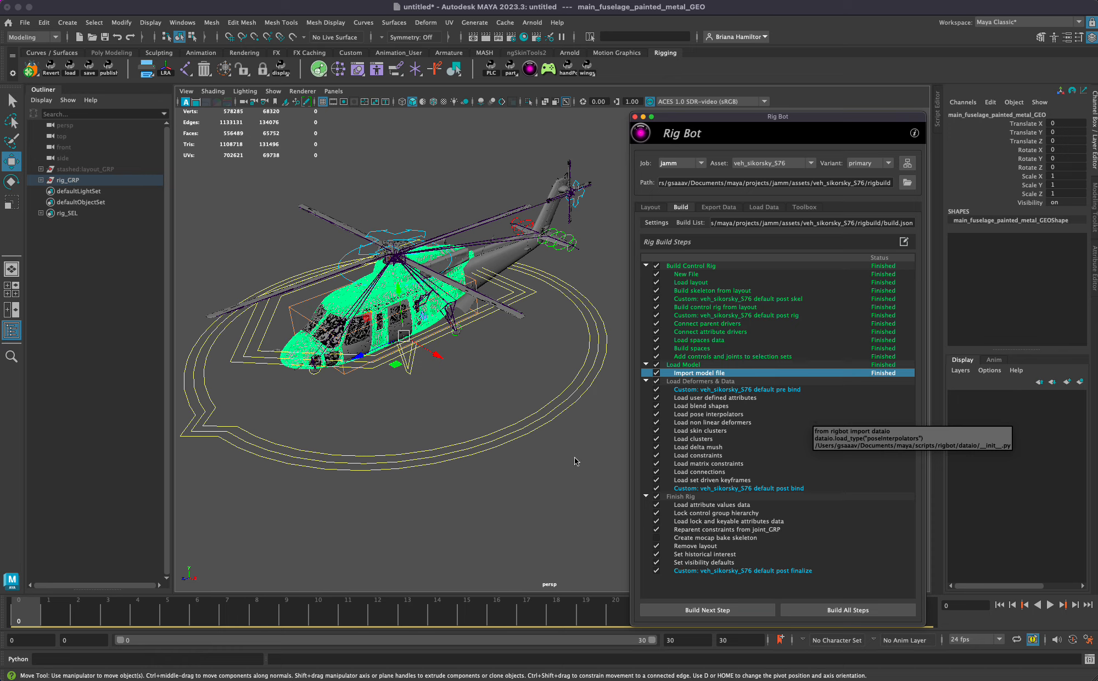
left_click(509, 447)
Inspect the build options for the Load set driven keyframes and Load user defined attributes steps and dismiss them
left_click(753, 486)
right_click(753, 486)
left_click(710, 513)
left_click(766, 472)
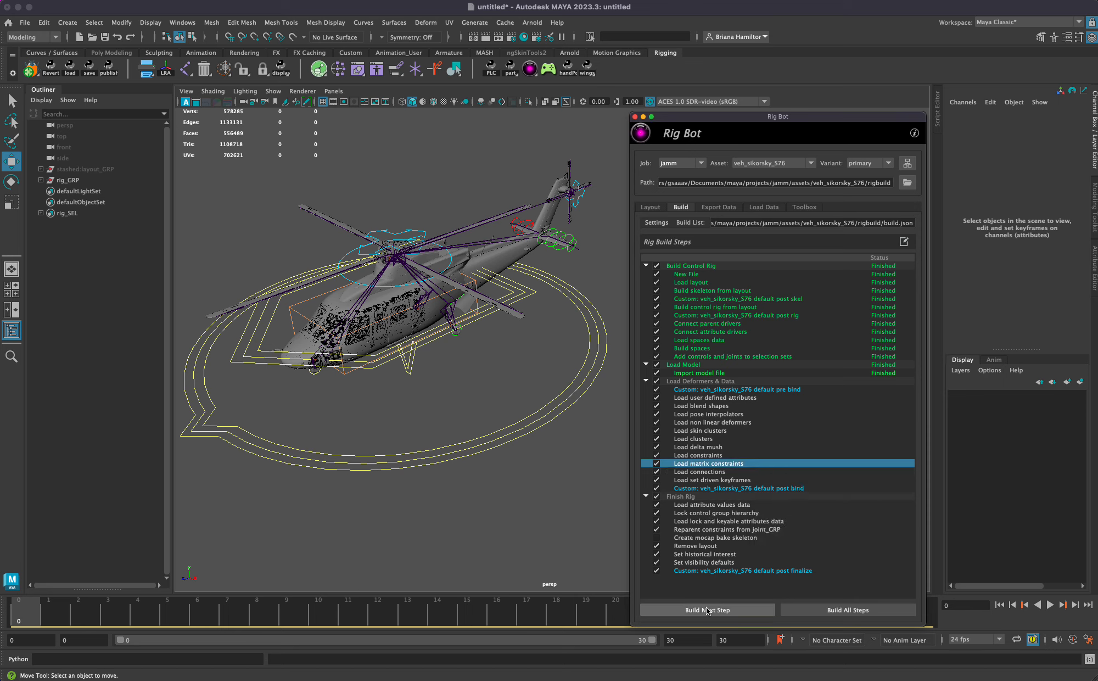
left_click(714, 397)
right_click(753, 399)
left_click(717, 406)
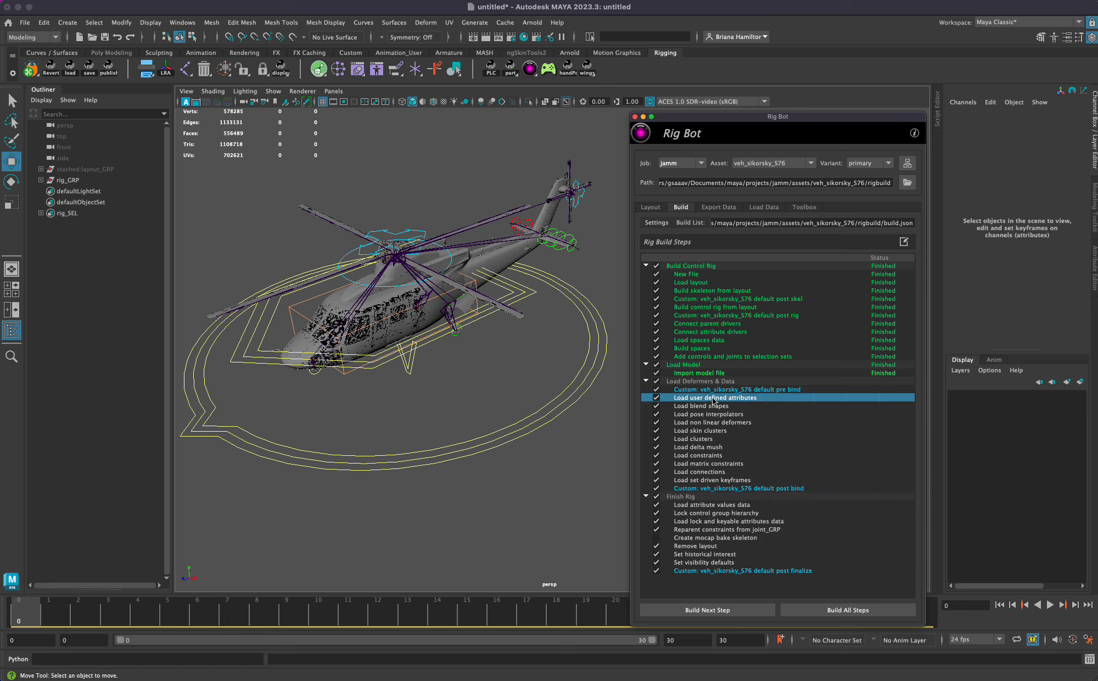
Build the custom default pre bind step and the Load user defined attributes step
left_click(736, 389)
right_click(746, 390)
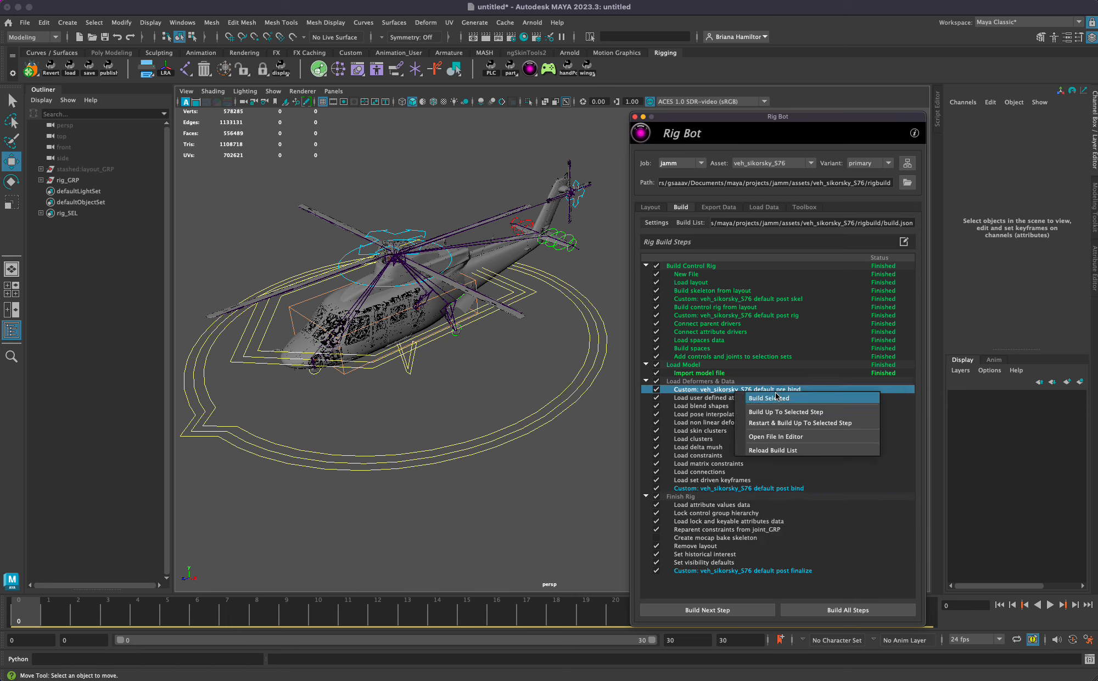
left_click(706, 401)
right_click(713, 398)
left_click(716, 422)
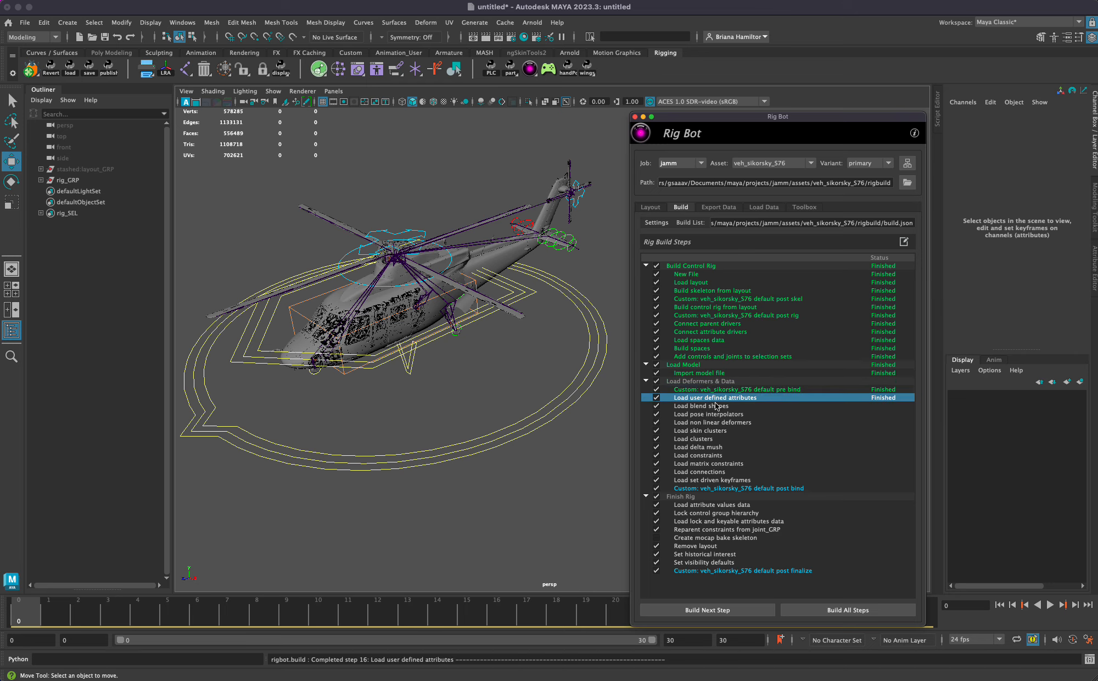
Build the next steps one at a time, from Load blend shapes through Load skin clusters
left_click(717, 406)
left_click(777, 472)
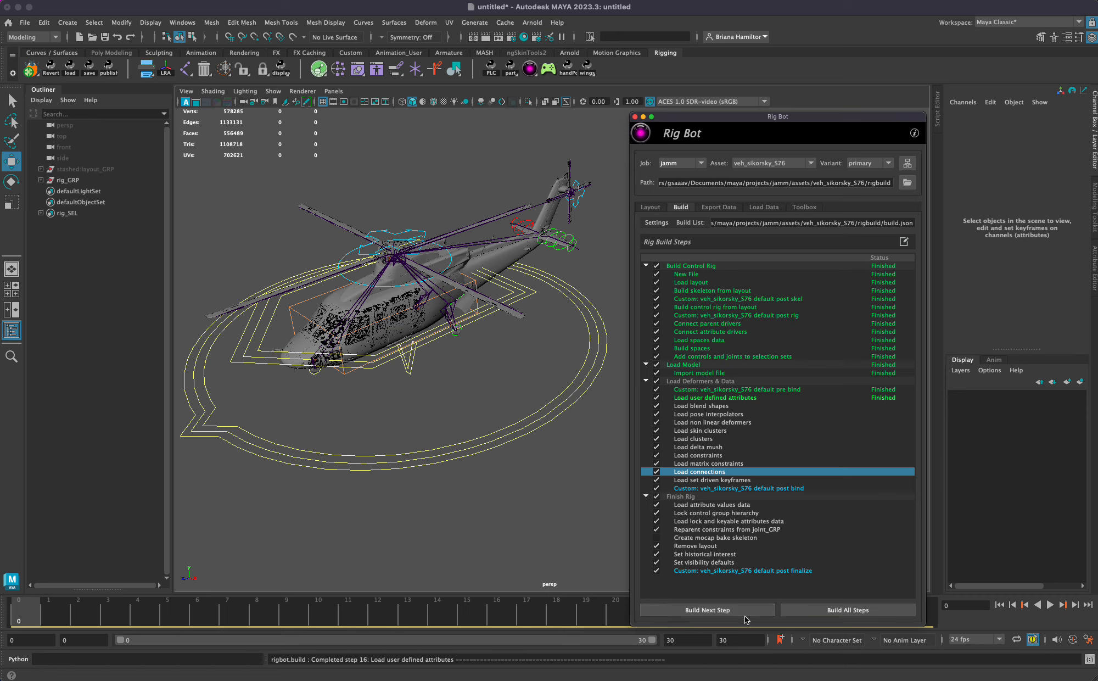
left_click(708, 610)
left_click(709, 611)
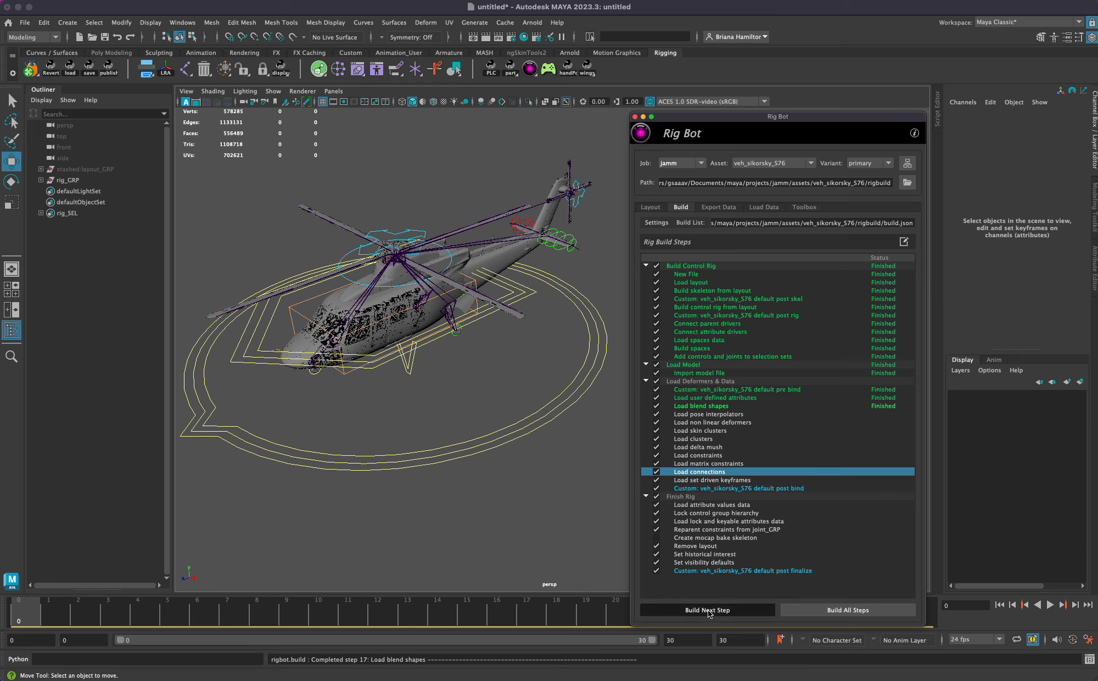
left_click(708, 611)
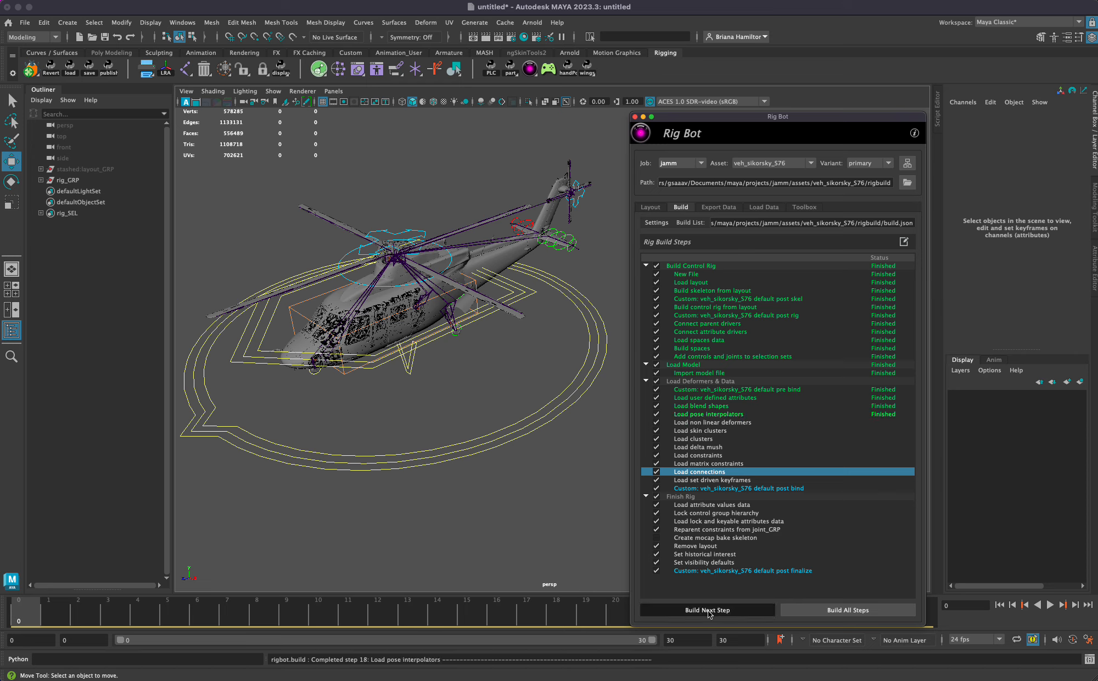
left_click(709, 611)
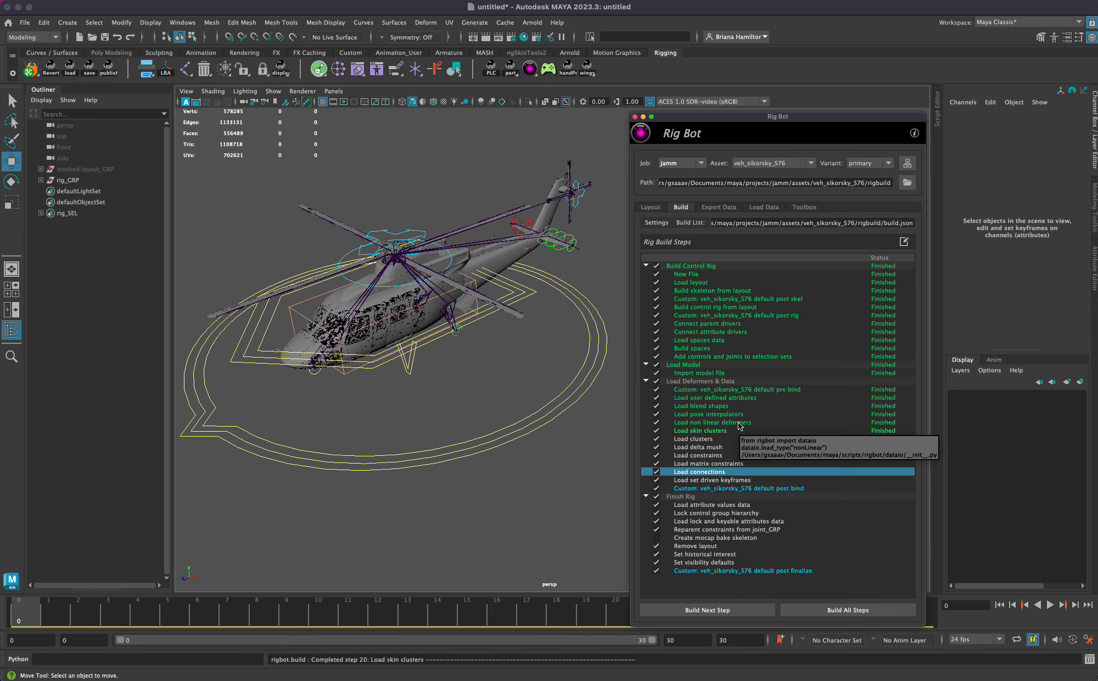
Build all remaining rig steps at once, from Load clusters through the custom default post finalize step
left_click(731, 432)
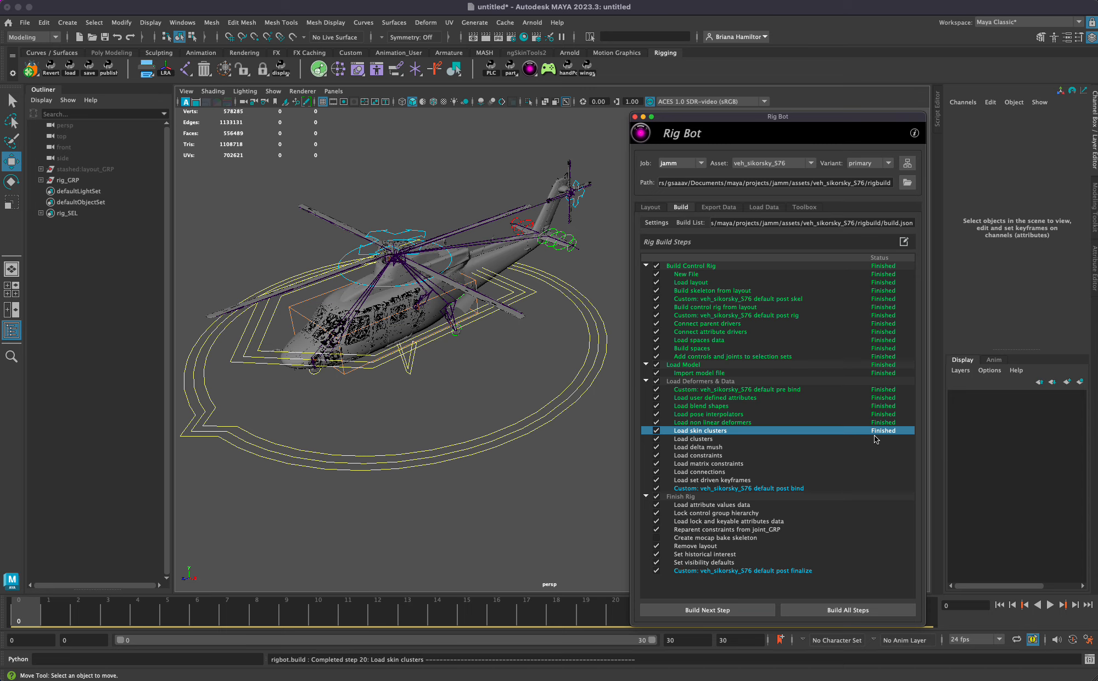
left_click(790, 445)
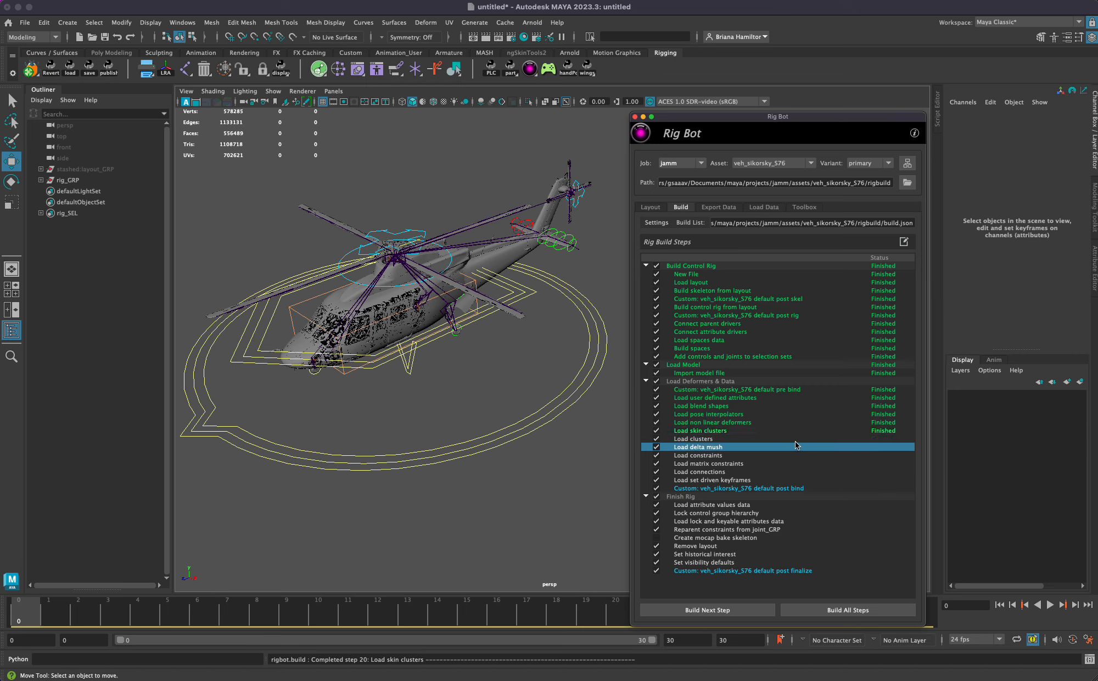
left_click(814, 480)
left_click(844, 611)
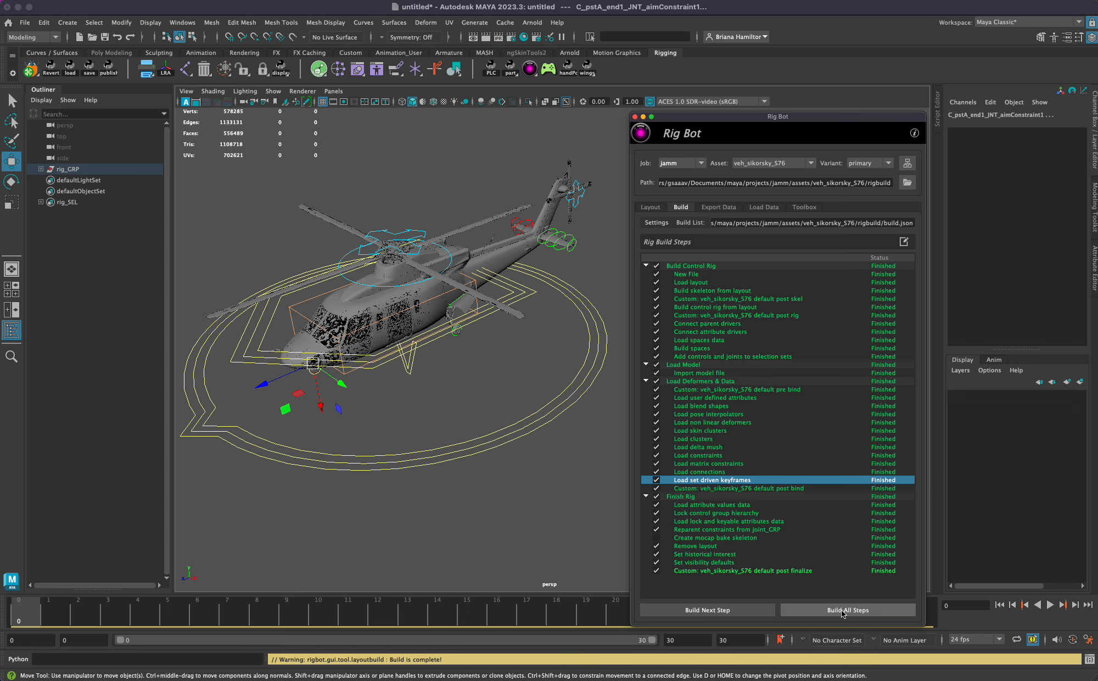
Test the finished rig by moving C_world_offset_CTL to about -44, -129, 152 and undo the move
left_click(520, 446)
key("f")
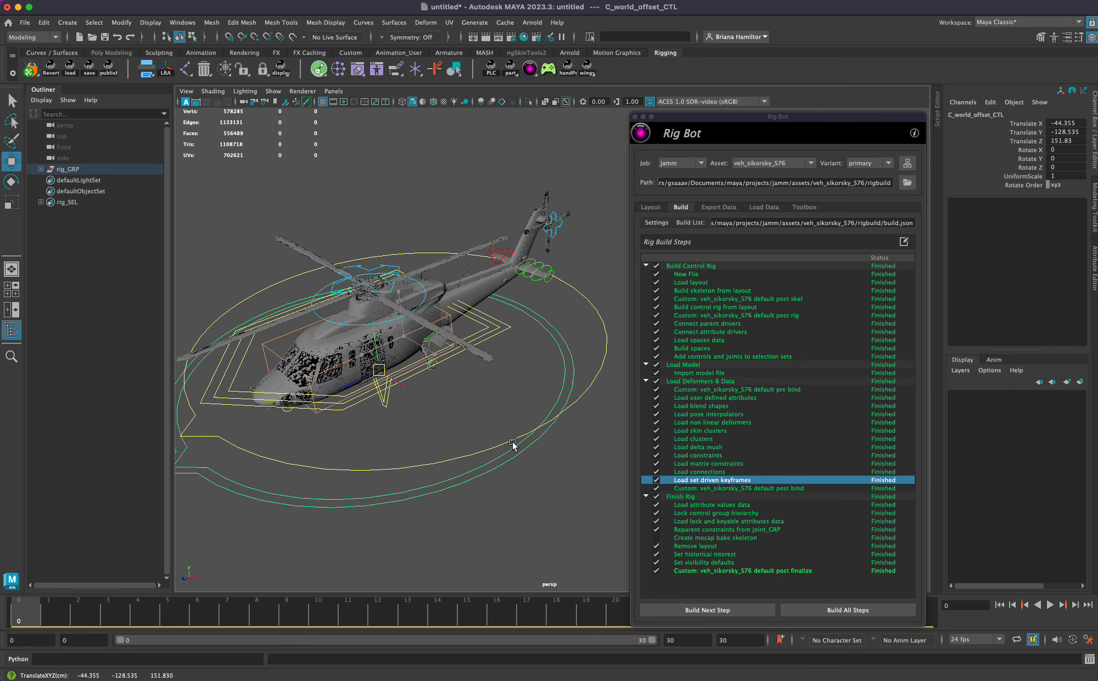
key("ctrl+z")
mouse_move(513, 473)
left_mouse_down("alt")
mouse_move(499, 434)
mouse_move(520, 452)
left_mouse_up("alt")
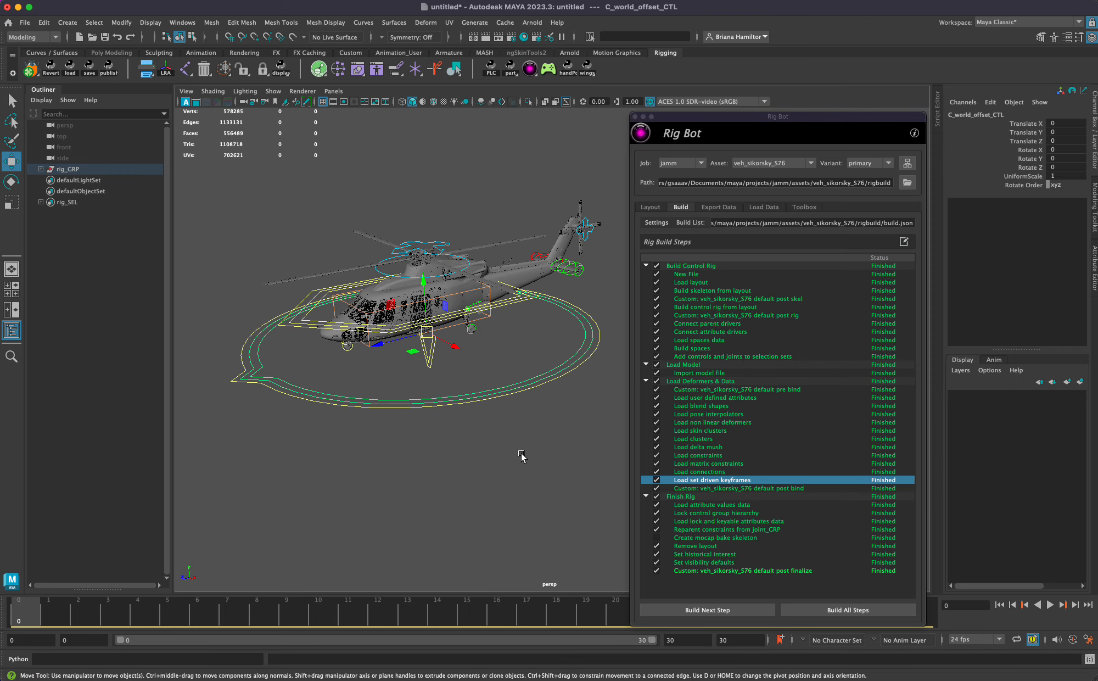
Move the C_world_CTL control by about 97, -128, -38 and undo the move
left_click(546, 387)
left_click(547, 384)
middle_click_drag(548, 384, 565, 411)
key("ctrl+z")
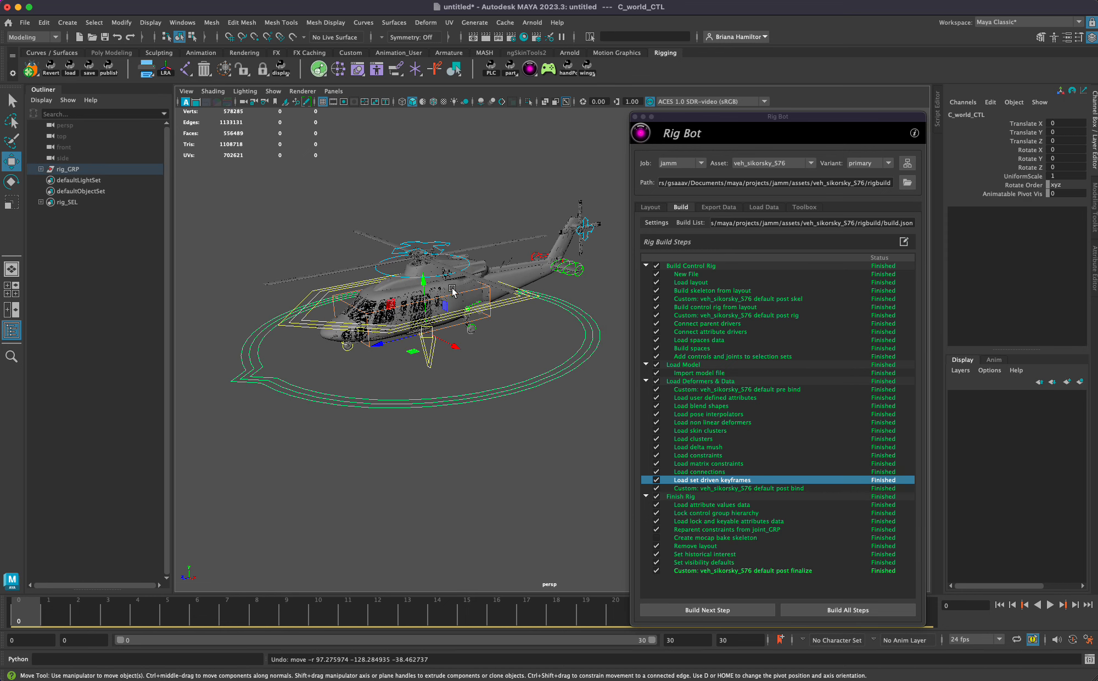
Select the main rotor control C_rotor_CTL, raise its Blades Bend to about 20.6 and undo the change
left_click(445, 245)
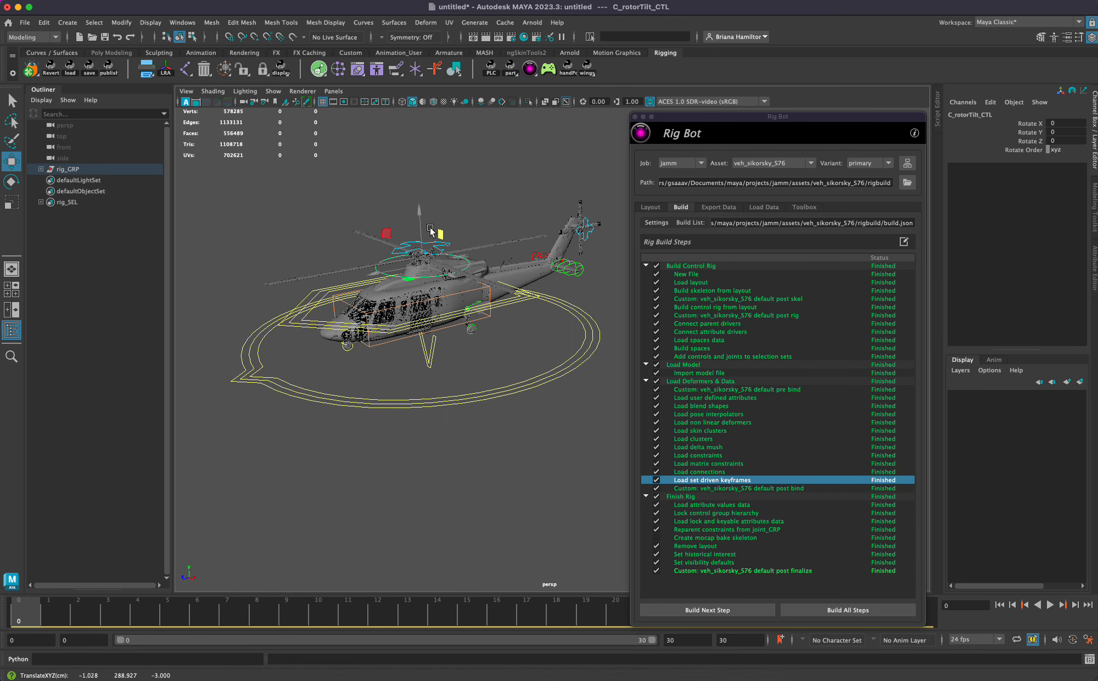
left_click(430, 229)
left_click(426, 242)
left_click(1019, 175)
left_click(1023, 167)
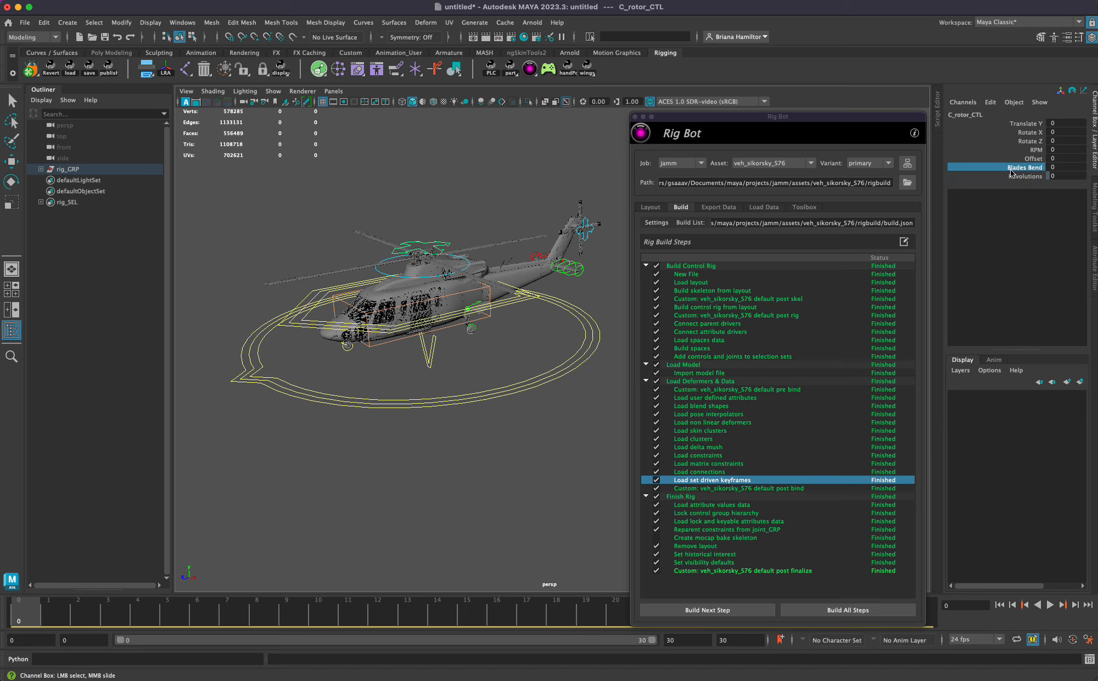
middle_click_drag(201, 332, 173, 344)
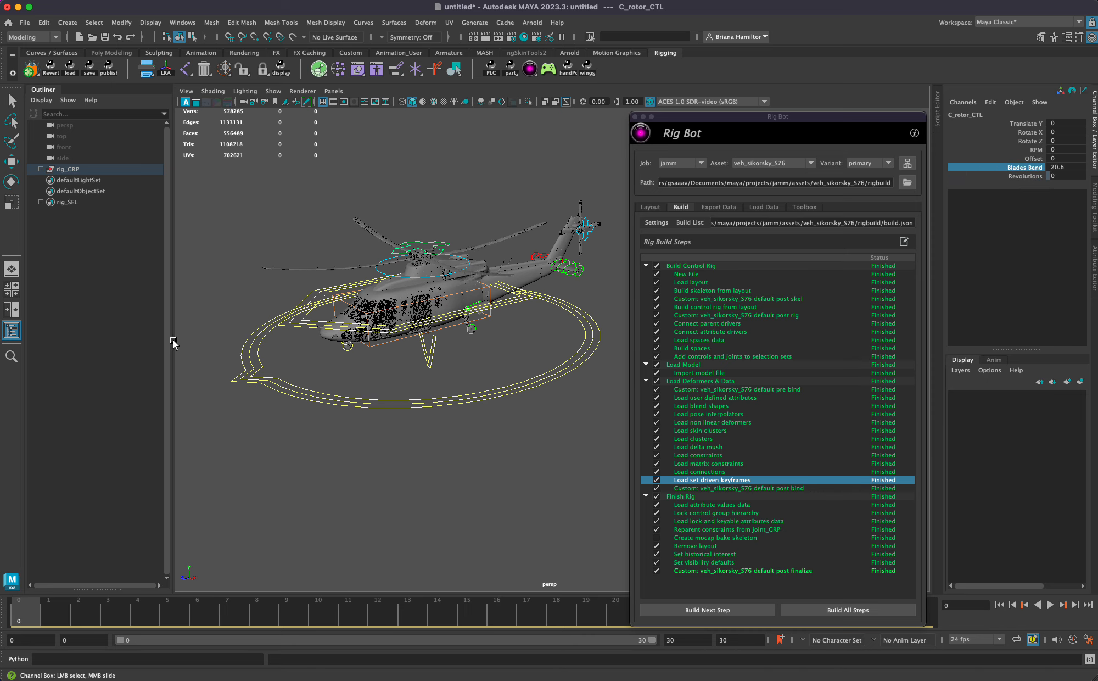
key("super+z")
Raise the RPM attribute of C_rotor_CTL to about 50.9
left_click(1038, 158)
left_click(1036, 151)
middle_click_drag(413, 315, 681, 309)
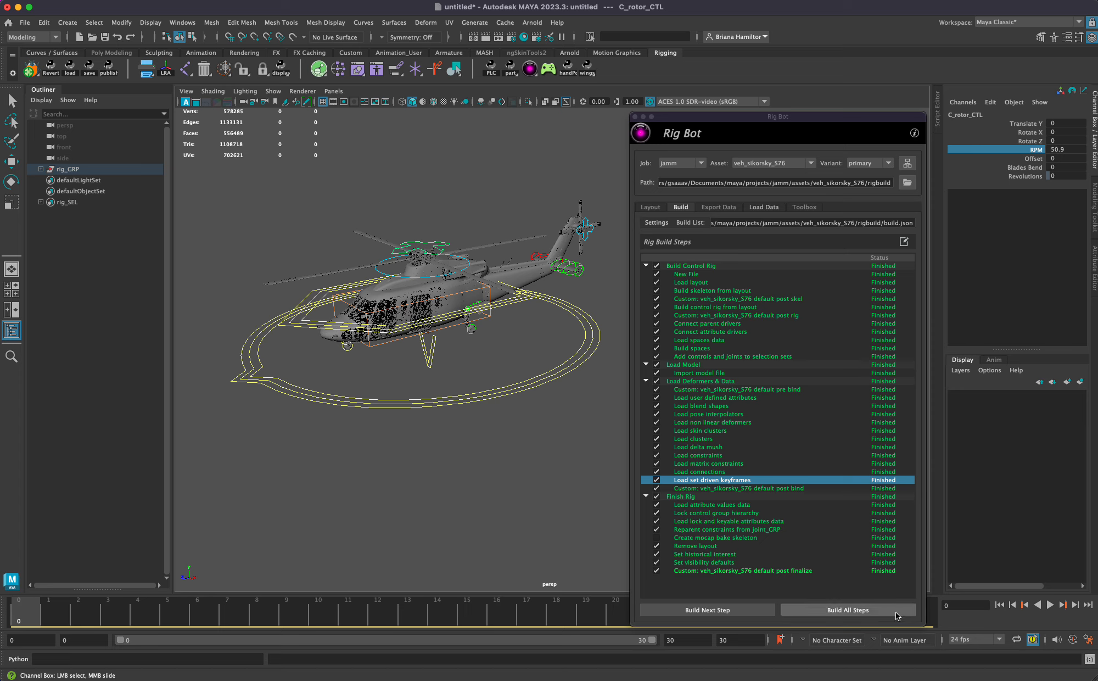
left_click(820, 561)
Restart the build and build the Load layout and Build skeleton from layout steps one at a time
right_click(729, 610)
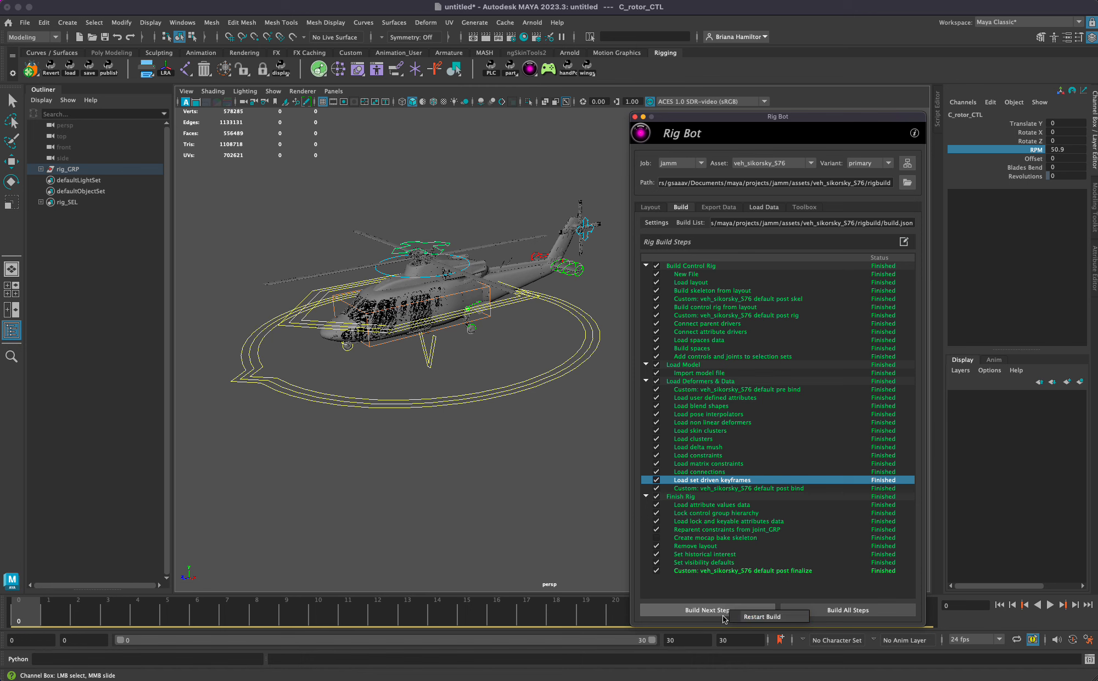
left_click(762, 617)
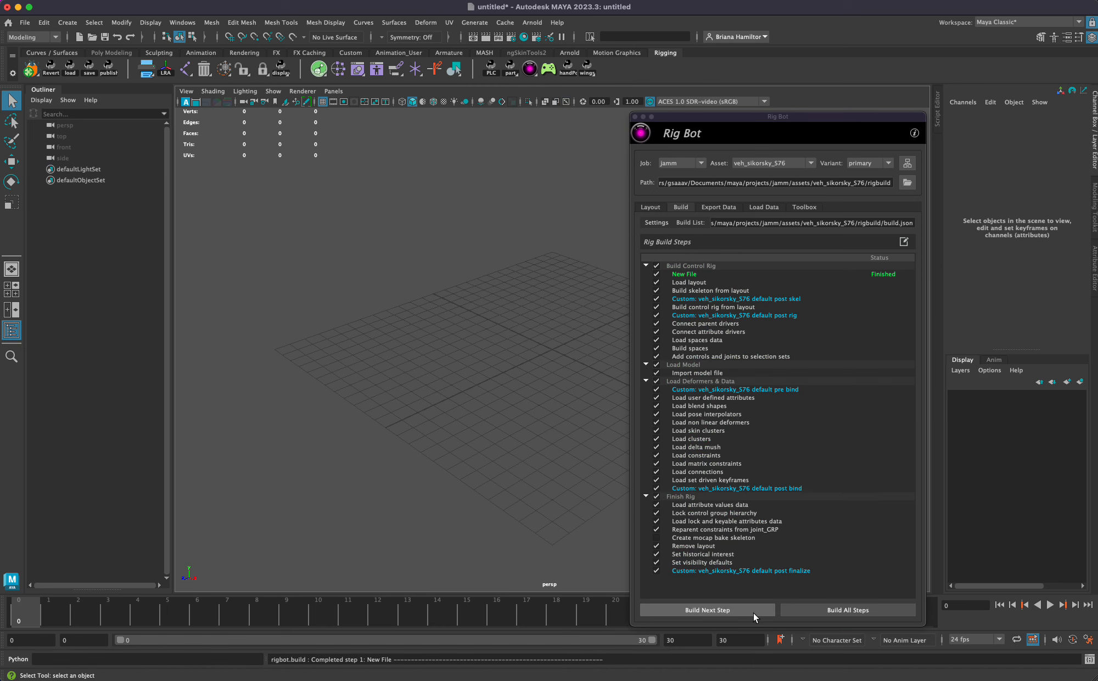
left_click(690, 610)
left_click(689, 609)
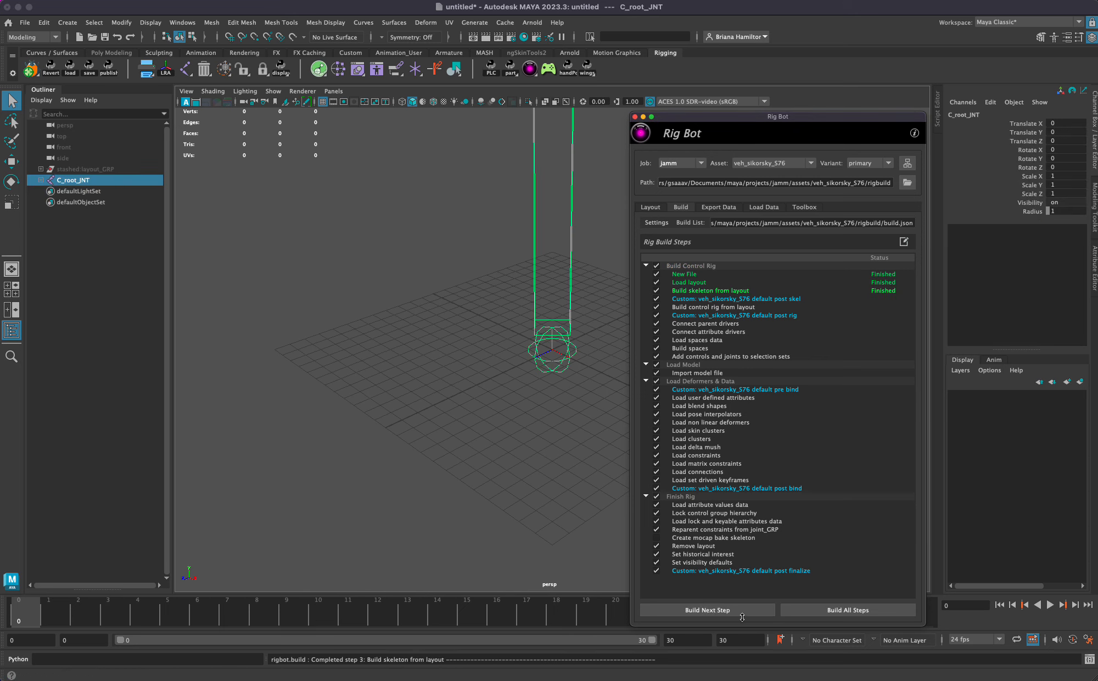
Rebuild all of the build list's steps from the beginning to regenerate the complete helicopter rig
right_click(868, 609)
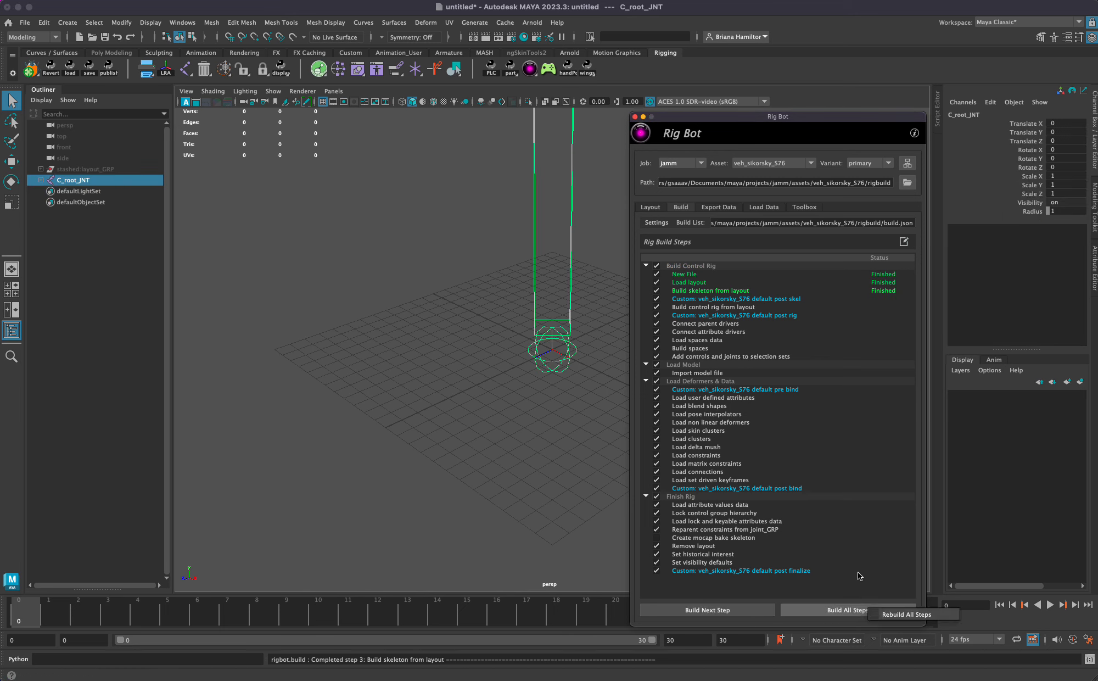
right_click(855, 613)
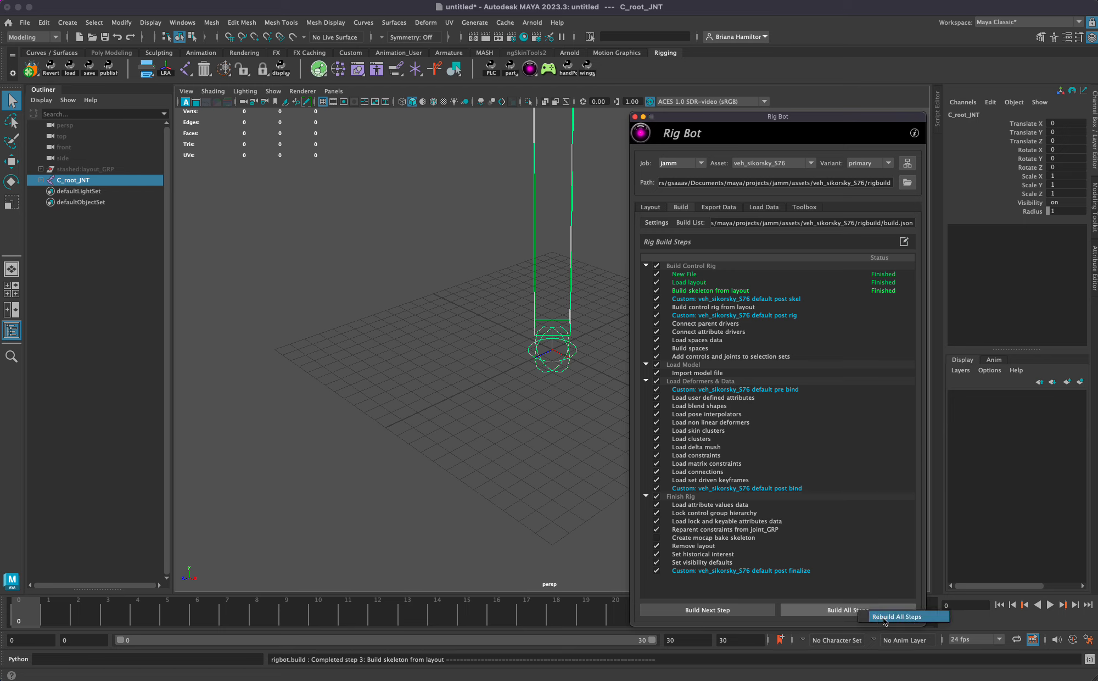
left_click(884, 618)
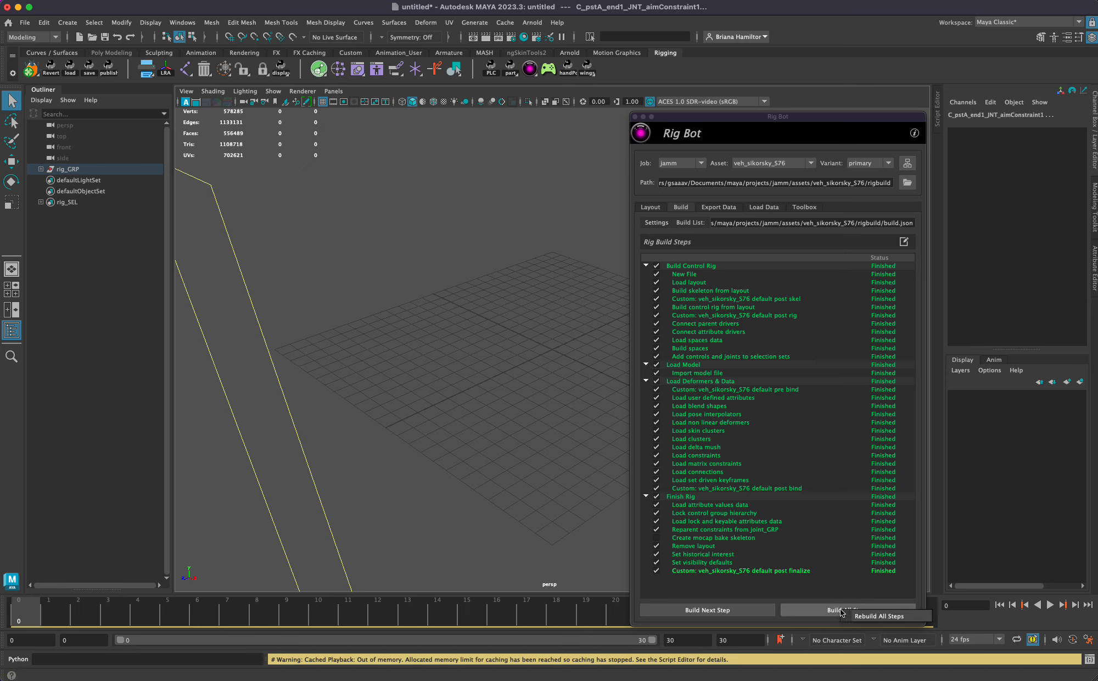
left_click(863, 616)
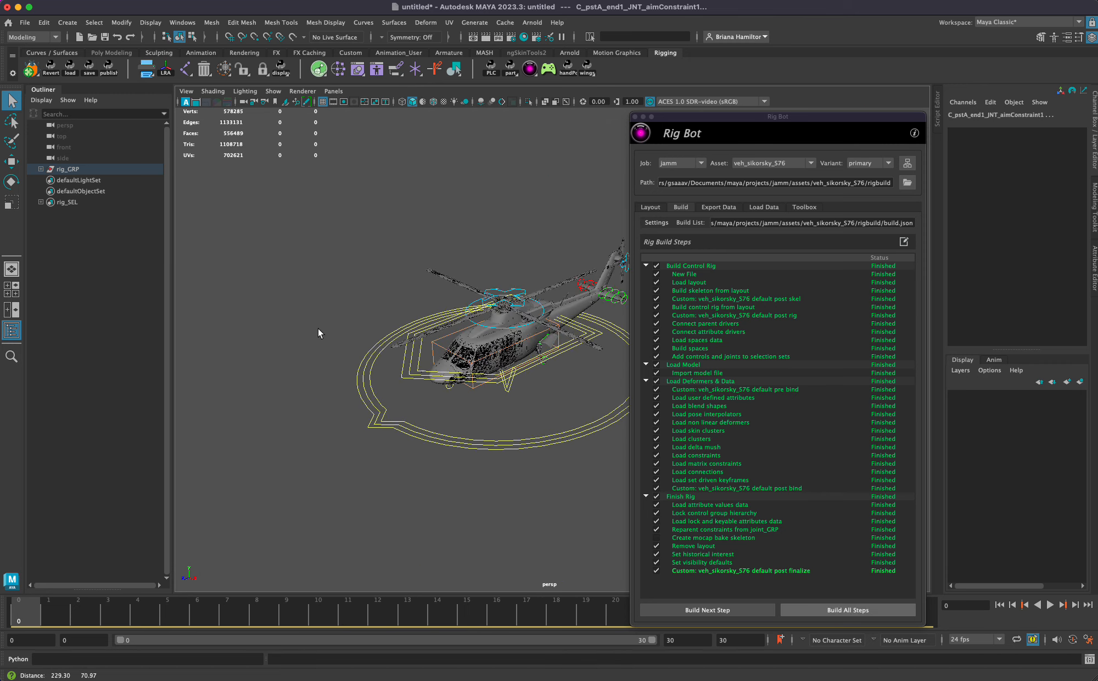
Move the C_world_offset1_CTL control by about -153 in X and 346 in Y and undo the move
middle_click_drag(318, 328, 281, 336, "alt")
left_click(567, 421)
key("w")
middle_click_drag(567, 423, 559, 390)
key("super+z")
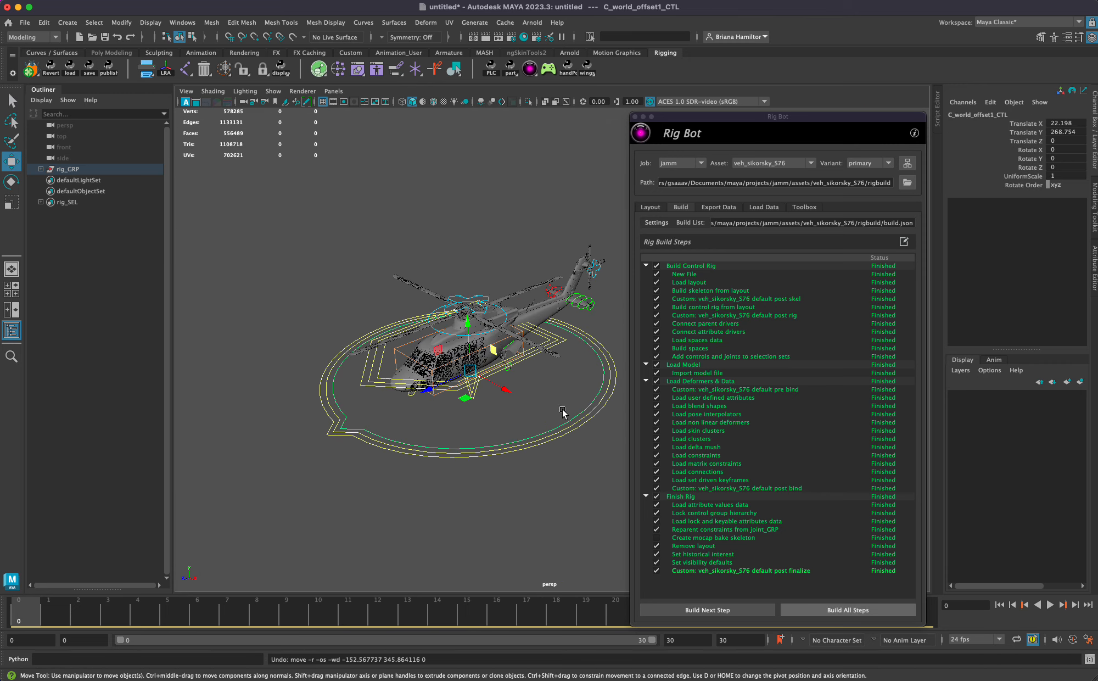
left_click_drag(562, 409, 508, 385, "alt")
right_click_drag(508, 385, 681, 440, "alt")
left_click_drag(490, 413, 541, 425, "alt")
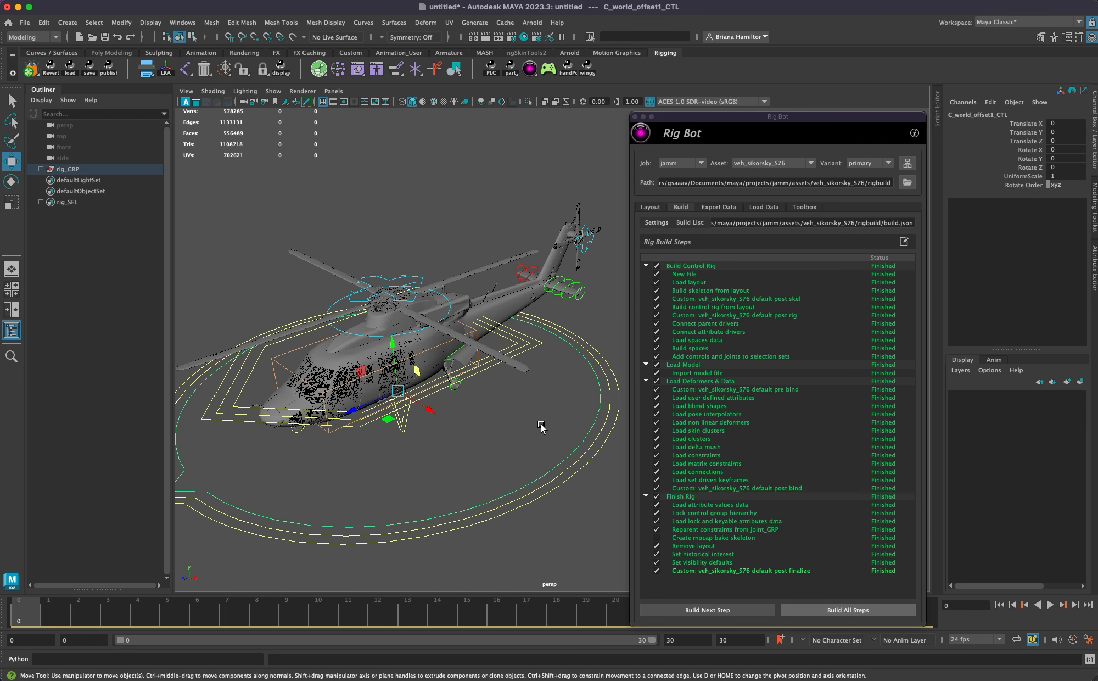
middle_click_drag(372, 394, 405, 379, "alt")
right_click_drag(405, 379, 360, 373, "alt")
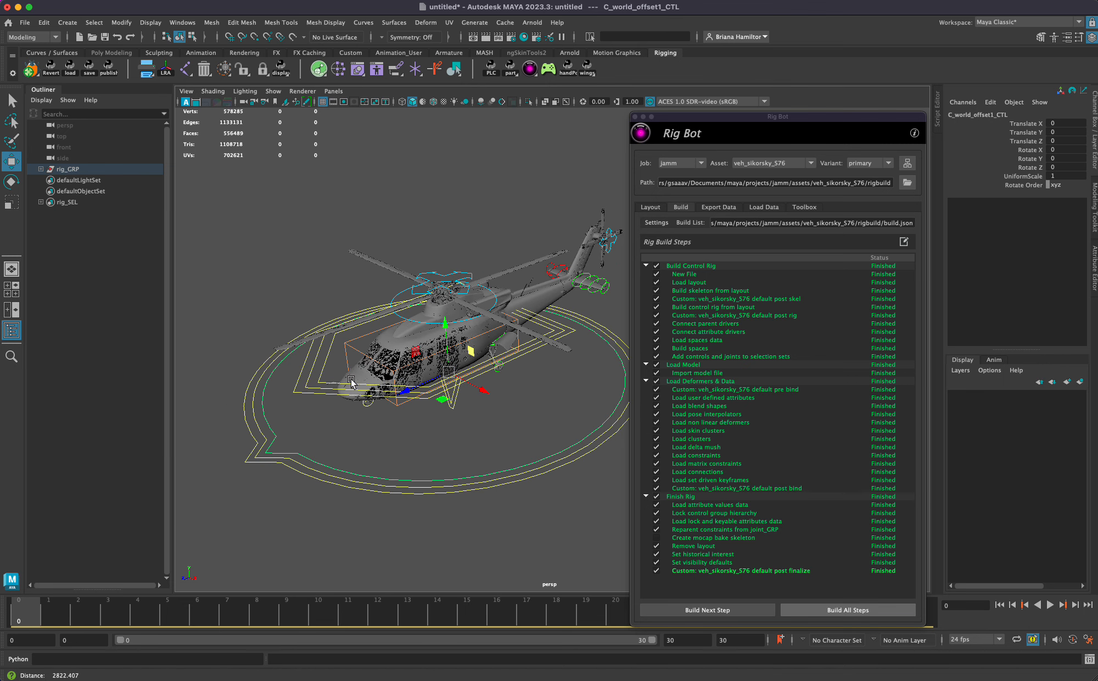